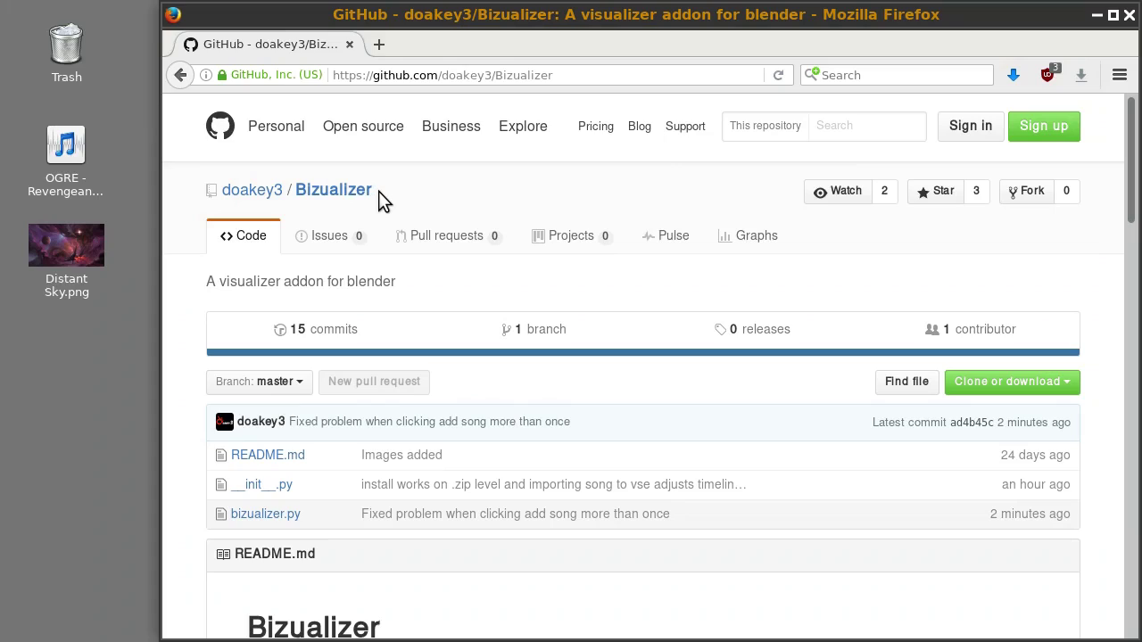
Step: Download the Bizualizer repository as Bizualizer-master.zip and save it to the Desktop
{"action": "left_click", "coordinate": [1028, 385]}
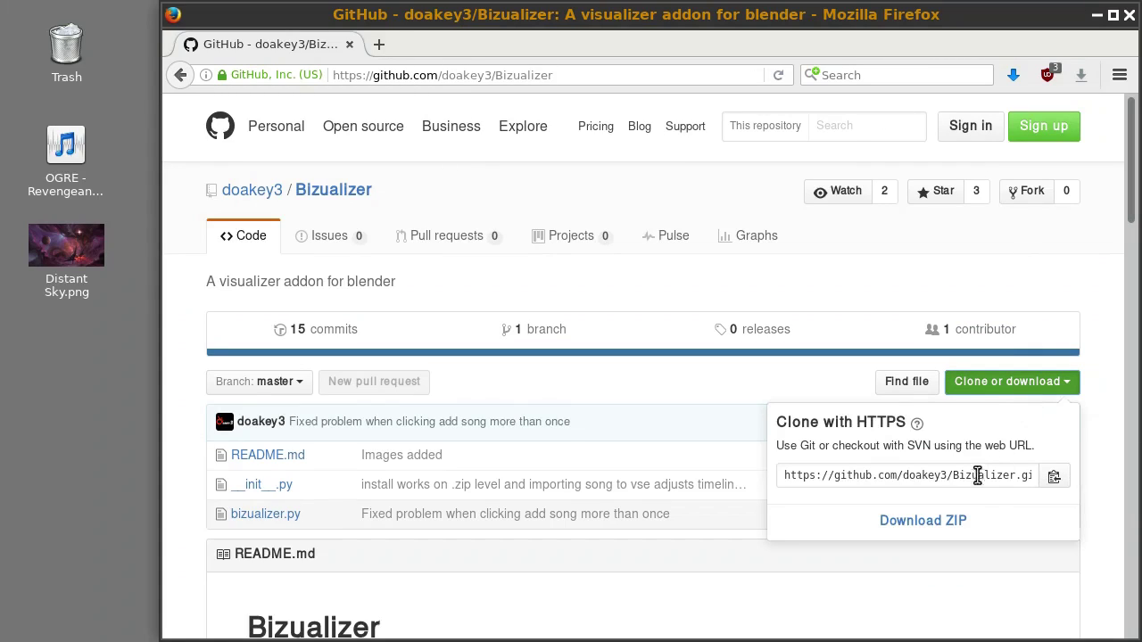
{"action": "left_click", "coordinate": [937, 520]}
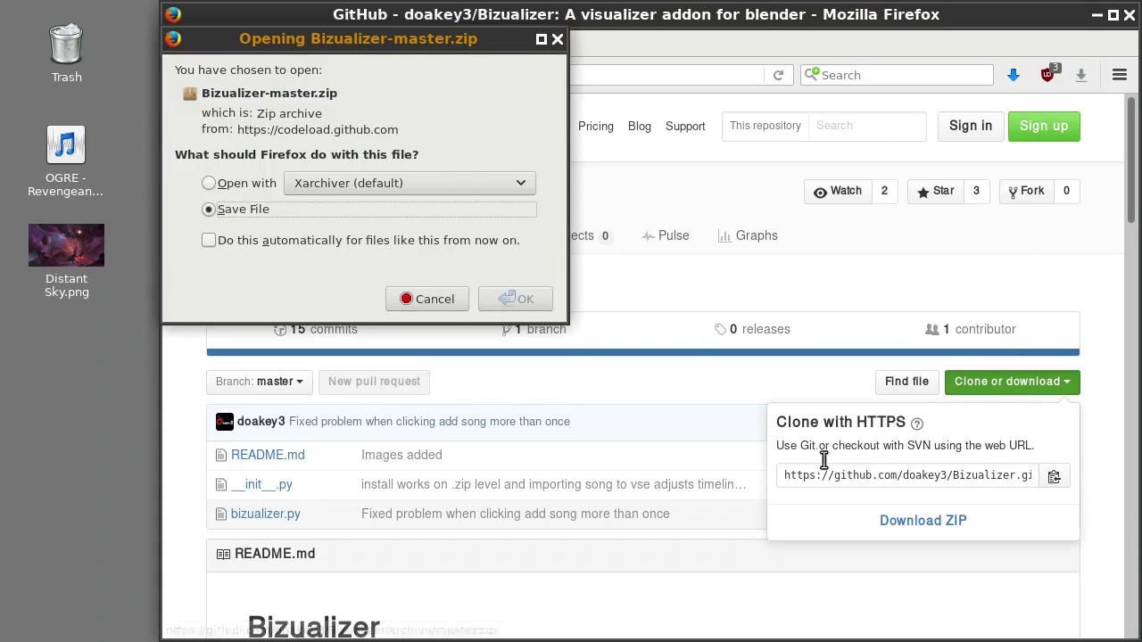
{"action": "left_click", "coordinate": [519, 302]}
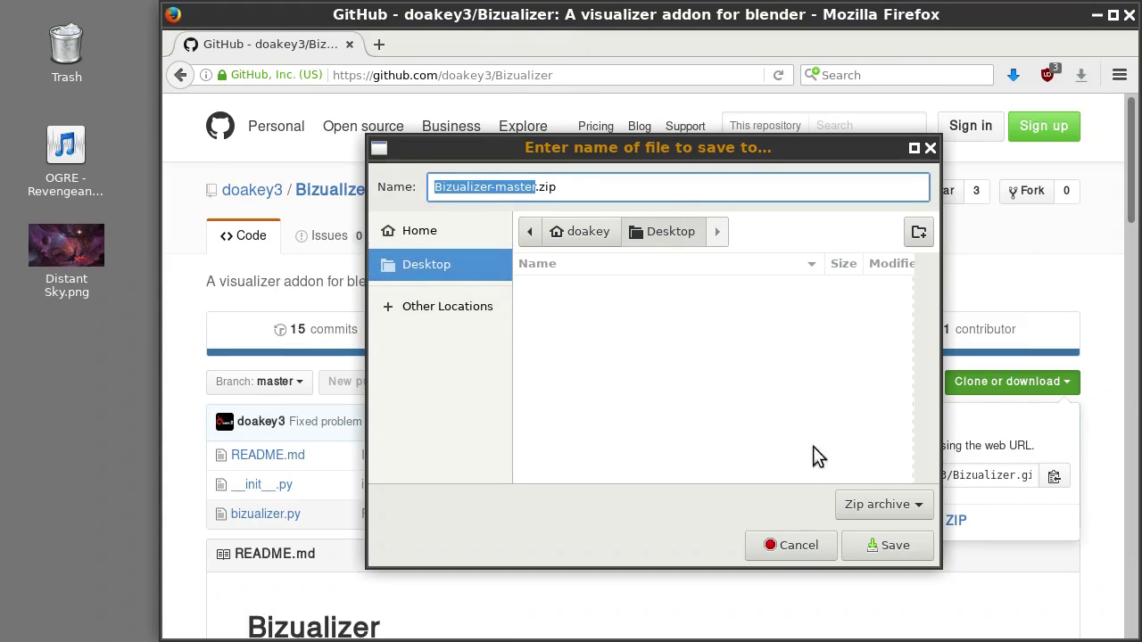
{"action": "left_click", "coordinate": [876, 539]}
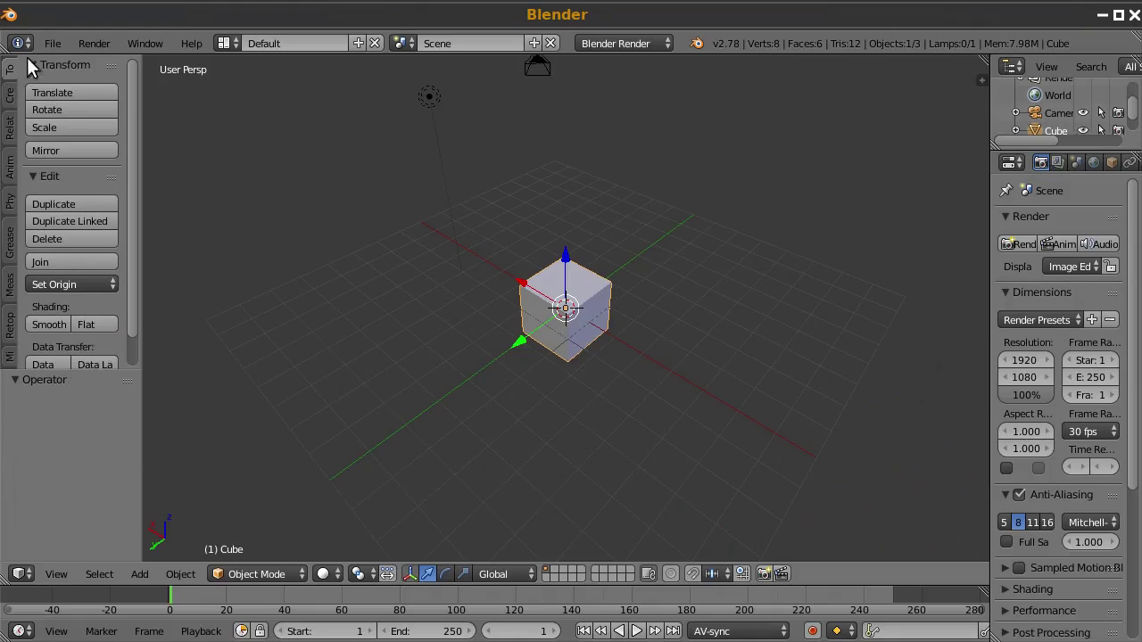
Step: Install the add-on from Bizualizer-master.zip on the Desktop via User Preferences
{"action": "left_click", "coordinate": [52, 44]}
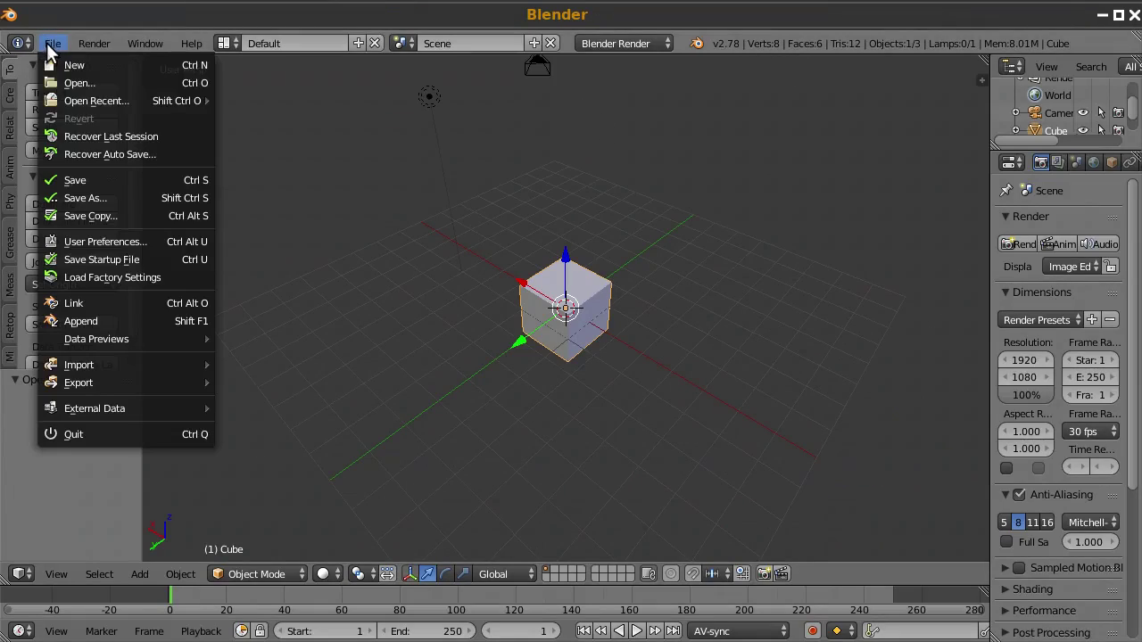
{"action": "left_click", "coordinate": [91, 244]}
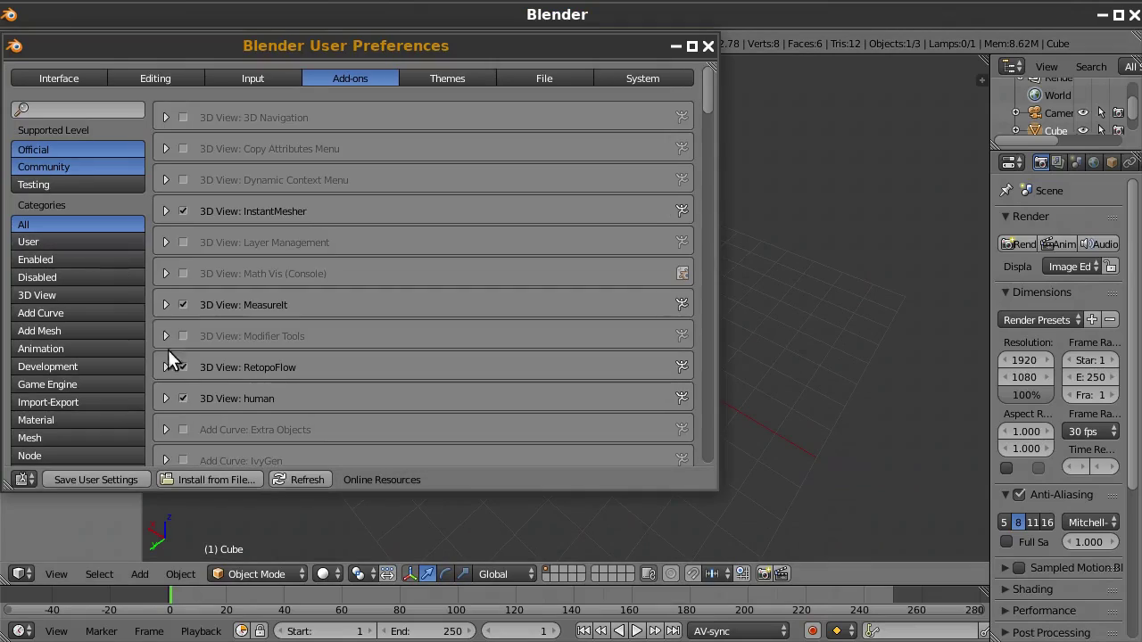
{"action": "left_click", "coordinate": [204, 477]}
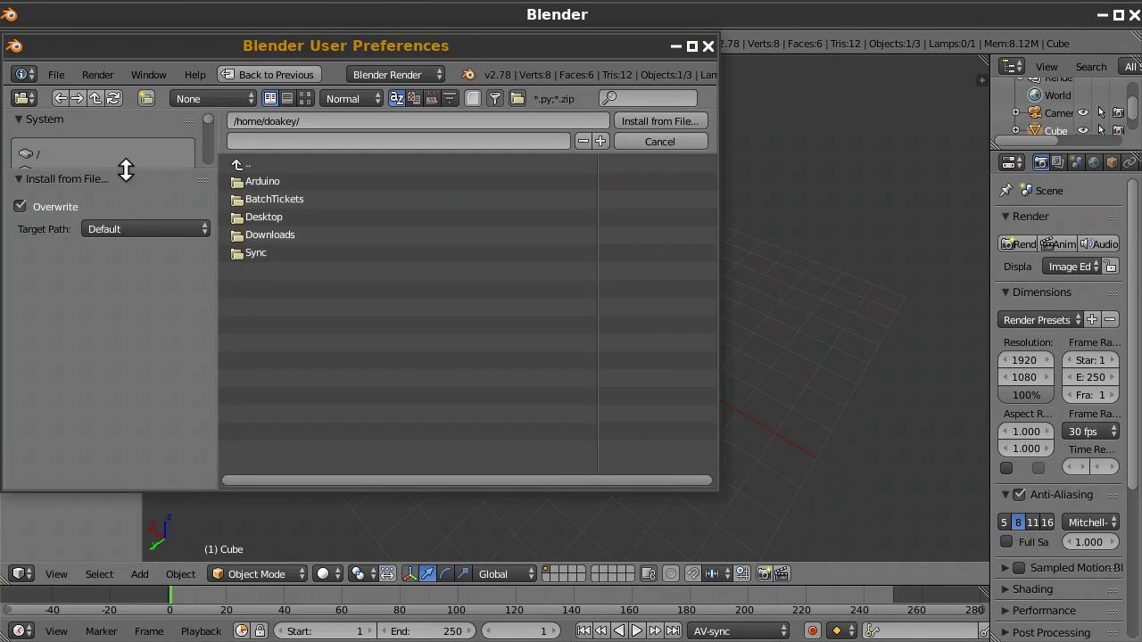
{"action": "left_click", "coordinate": [54, 281]}
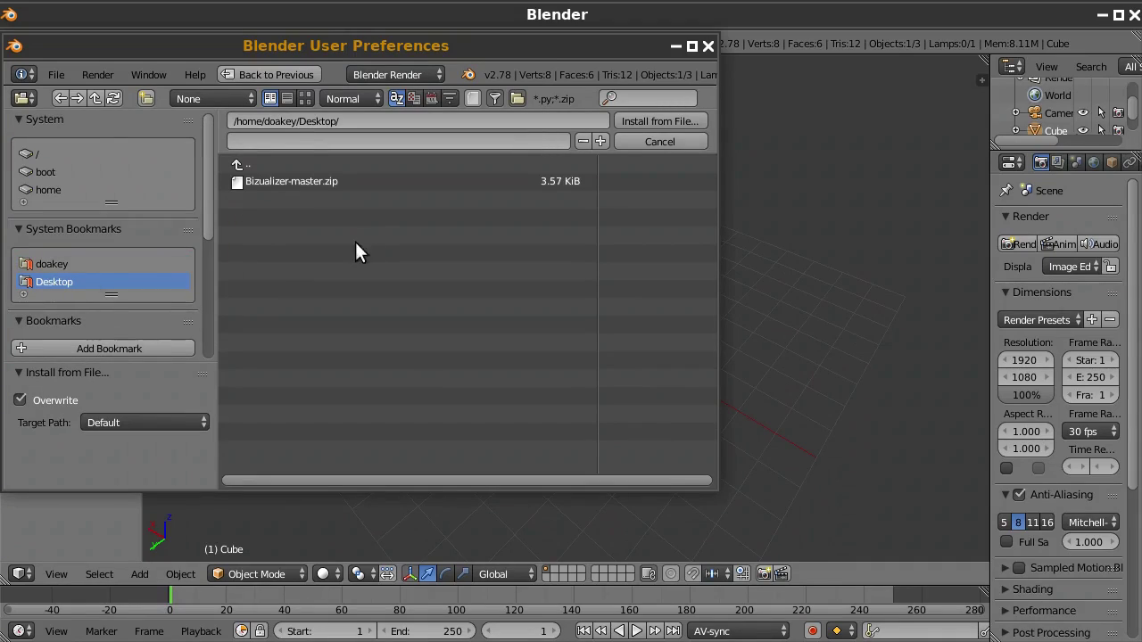
{"action": "double_click", "coordinate": [316, 182]}
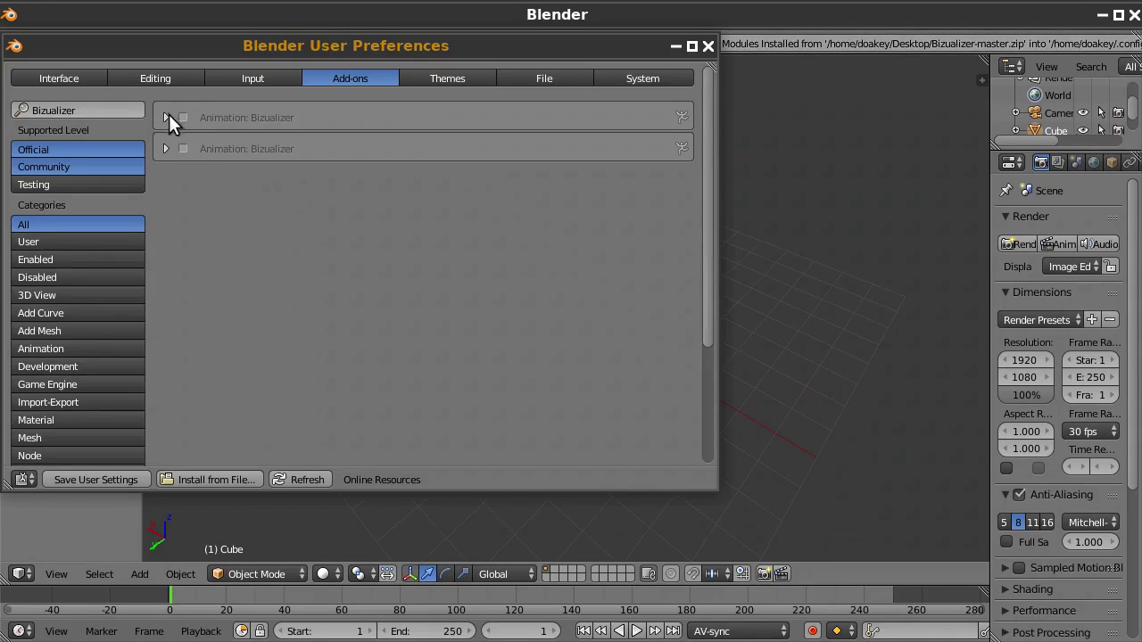
Step: Remove the duplicate Bizualizer entry, enable the add-on and save user settings
{"action": "left_click", "coordinate": [167, 116]}
{"action": "left_click", "coordinate": [470, 235]}
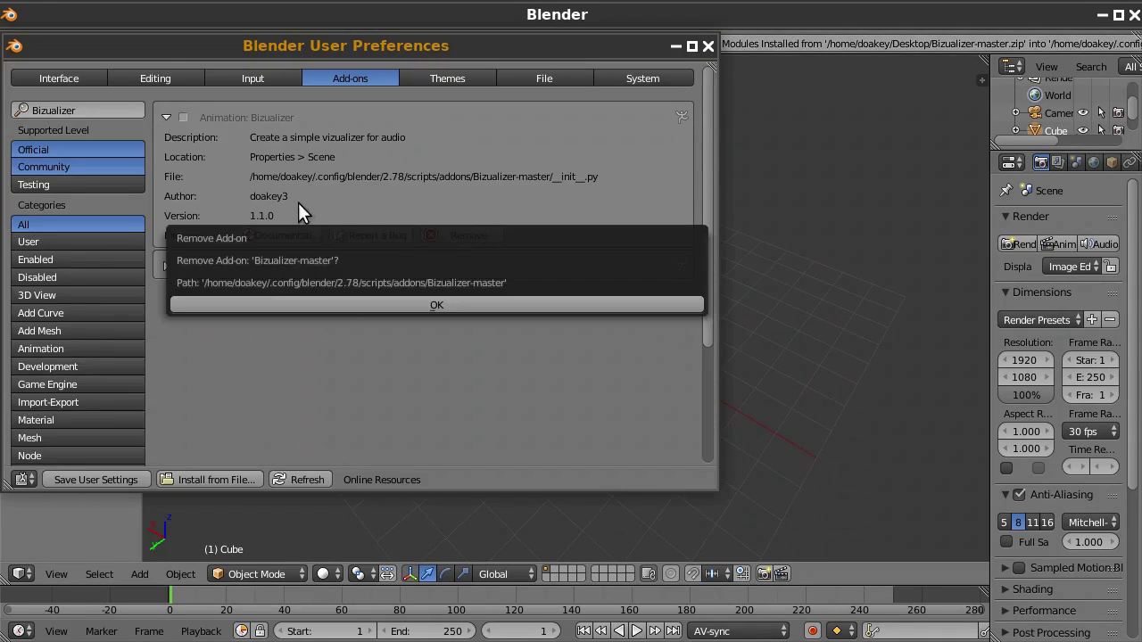
{"action": "left_click", "coordinate": [329, 306]}
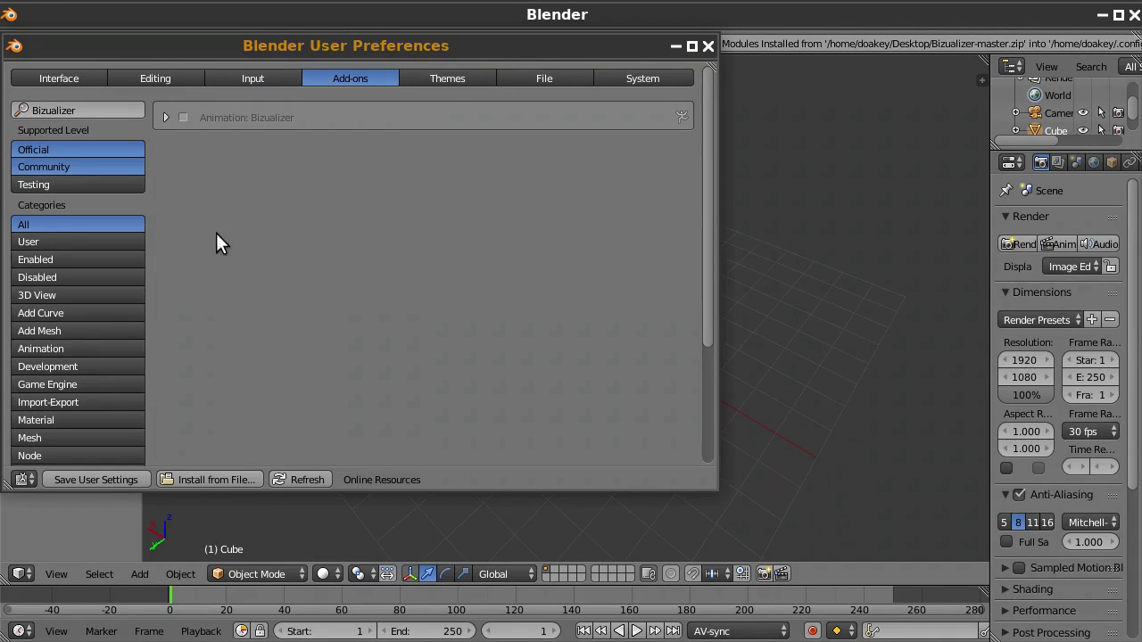
{"action": "left_click", "coordinate": [183, 116]}
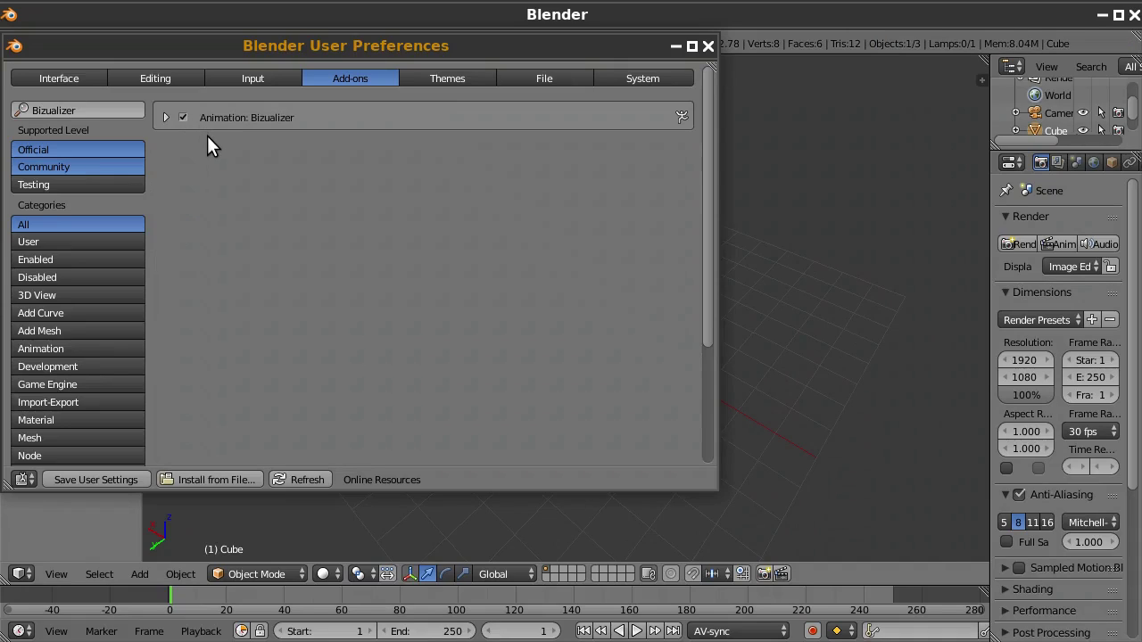
{"action": "left_click", "coordinate": [117, 479]}
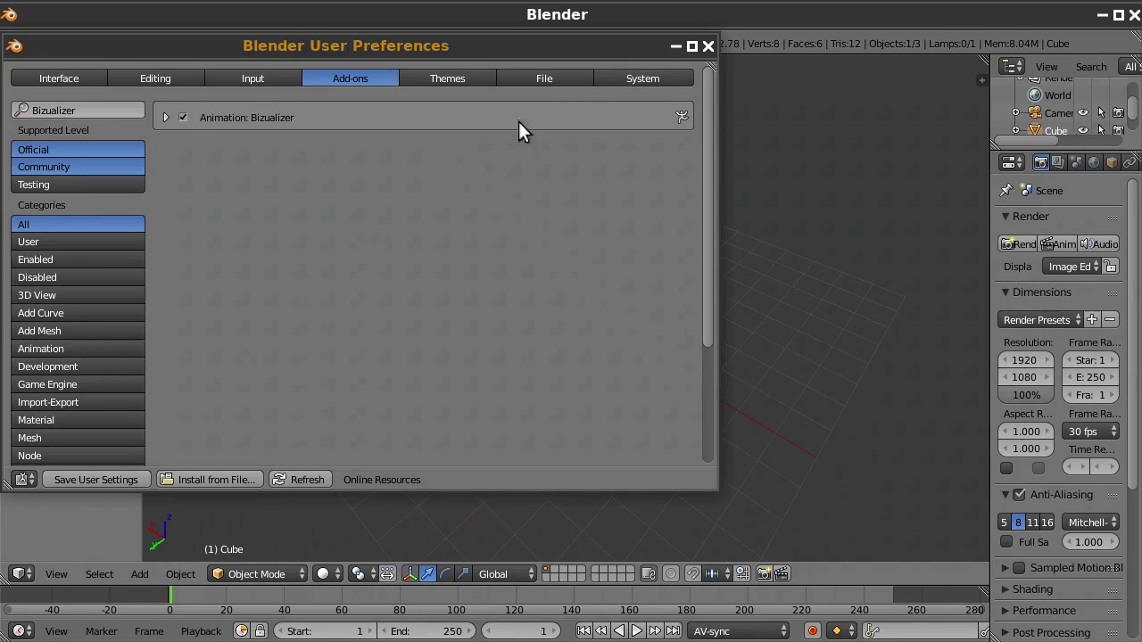
{"action": "left_click", "coordinate": [708, 46]}
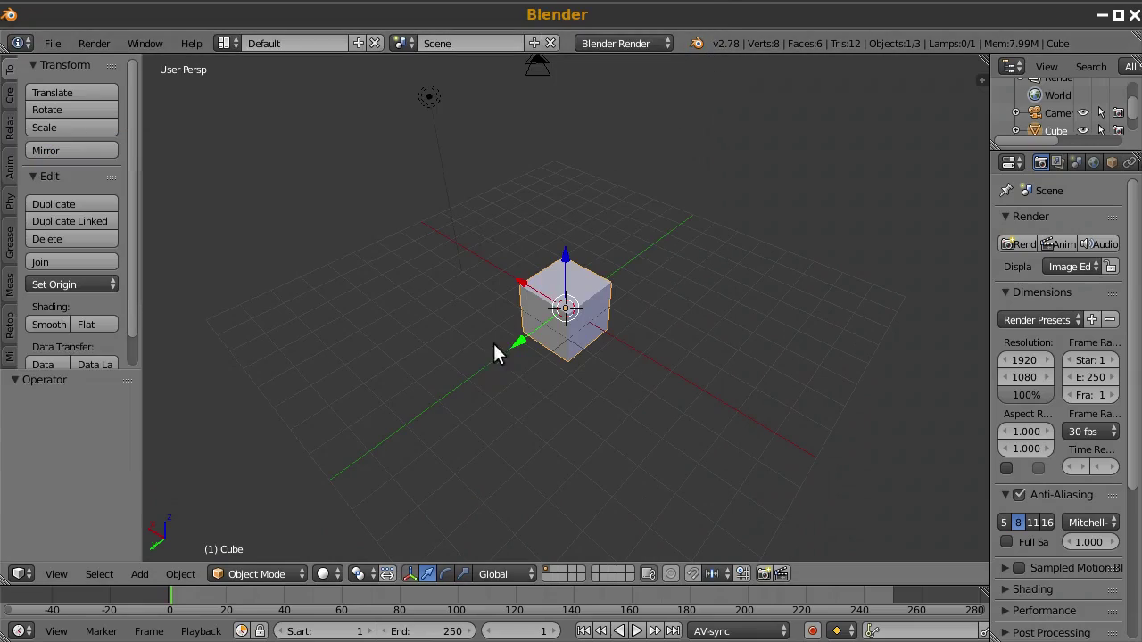
Step: Delete the default cube and lamp together
{"action": "right_click", "coordinate": [433, 96], "text": "shift"}
{"action": "key", "text": "x"}
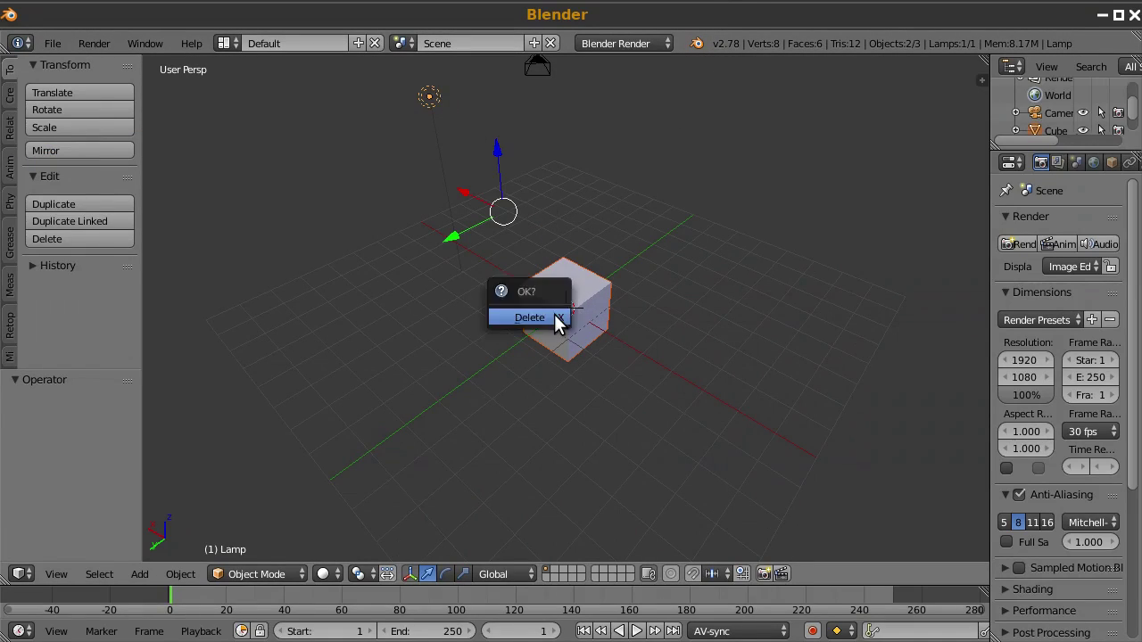
{"action": "left_click", "coordinate": [555, 318]}
{"action": "scroll", "coordinate": [500, 283], "scroll_direction": "down", "scroll_amount": 4}
Step: Reset the camera to the origin and clear its rotation
{"action": "right_click", "coordinate": [554, 169]}
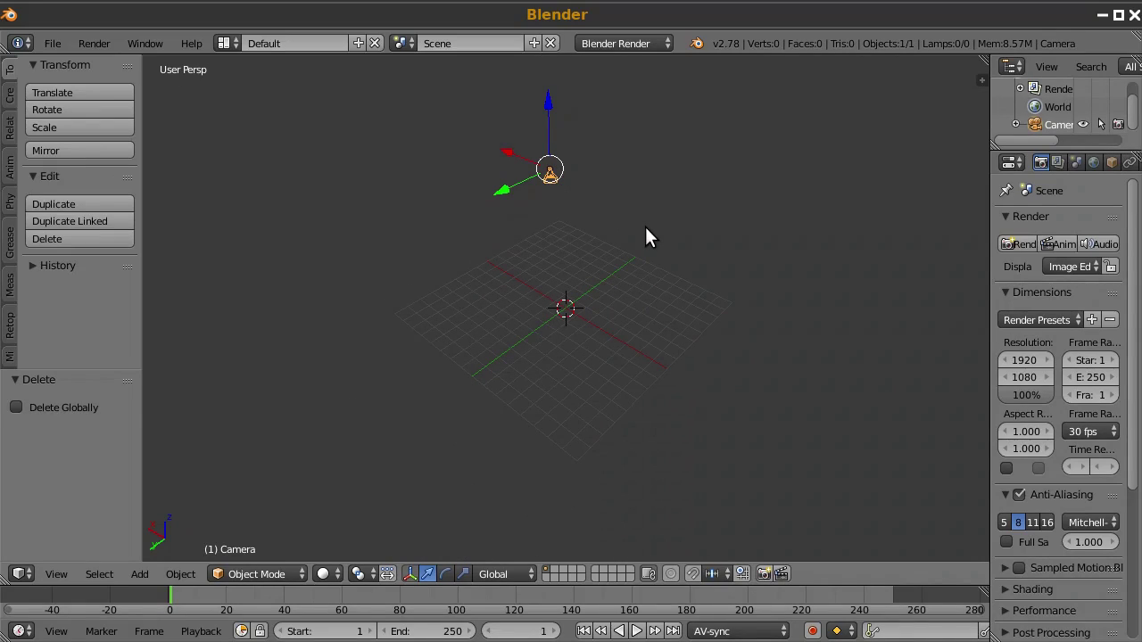
{"action": "key", "text": "alt+g"}
{"action": "key", "text": "alt+r"}
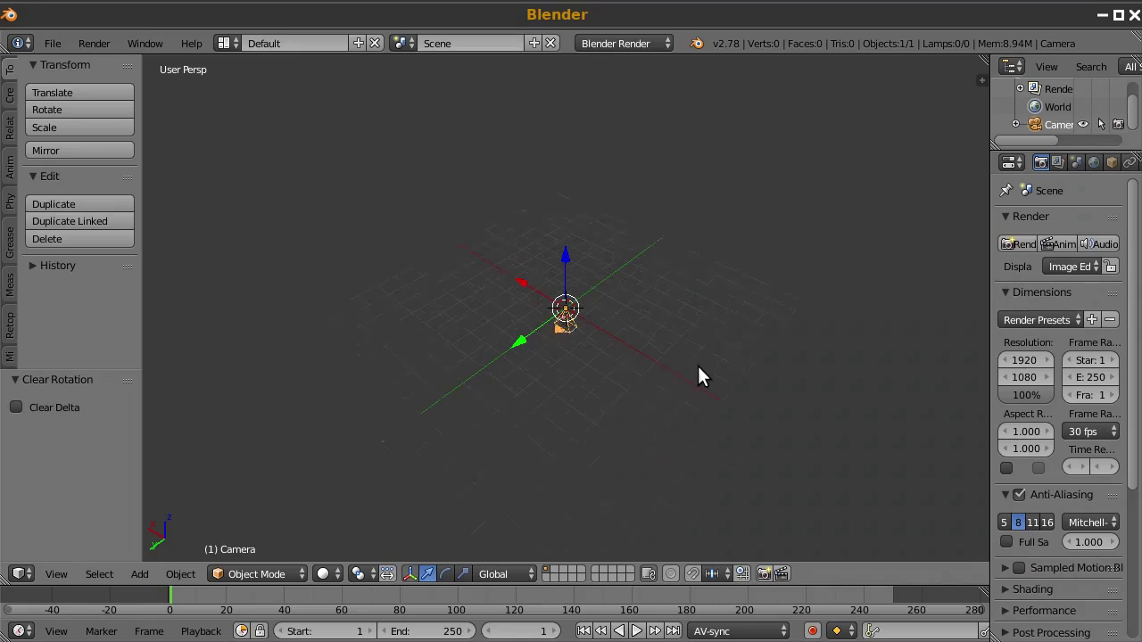
{"action": "scroll", "coordinate": [698, 370], "scroll_direction": "up", "scroll_amount": 4}
{"action": "middle_click_drag", "start_coordinate": [634, 350], "coordinate": [435, 282]}
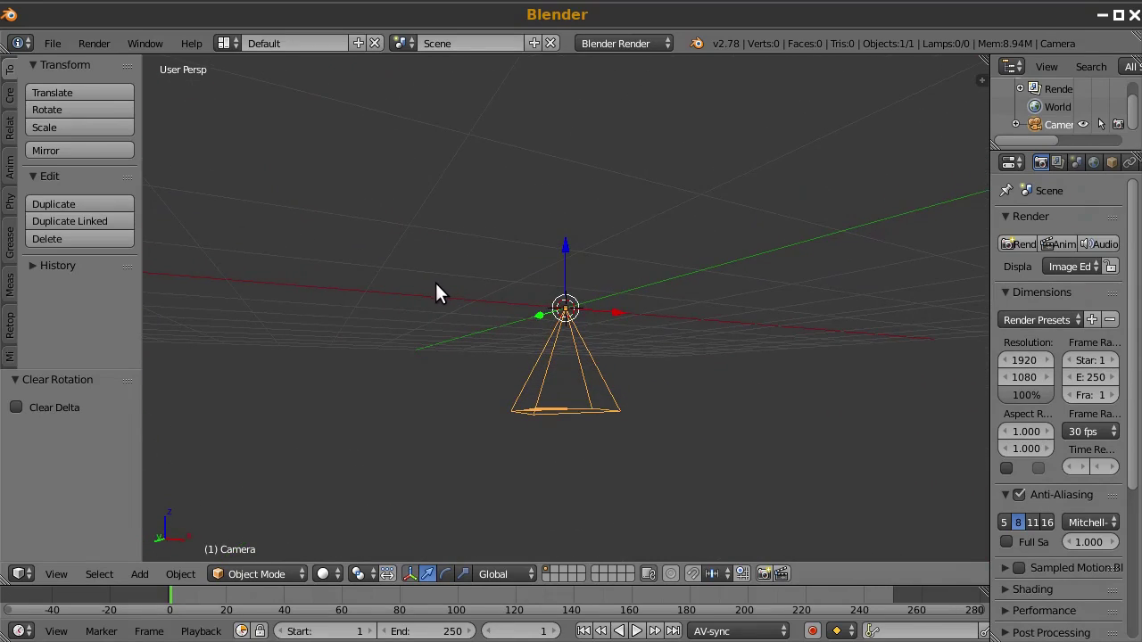
Step: Move the camera onto a different layer, leaving an empty grid
{"action": "key", "text": "m"}
{"action": "left_click", "coordinate": [578, 326]}
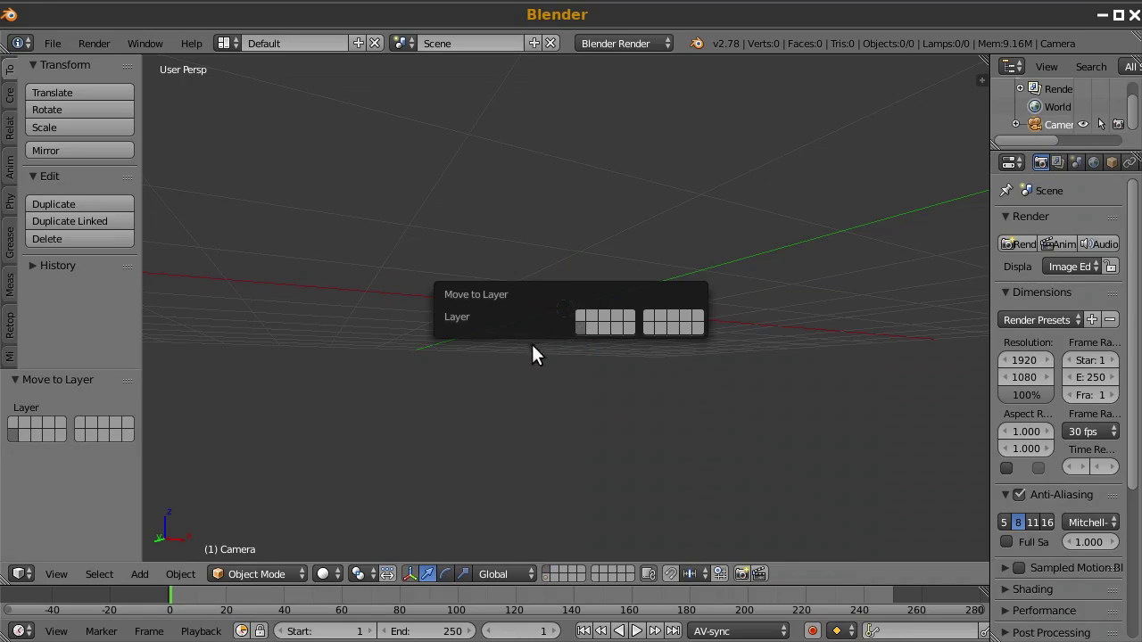
{"action": "middle_click_drag", "start_coordinate": [532, 345], "coordinate": [625, 332]}
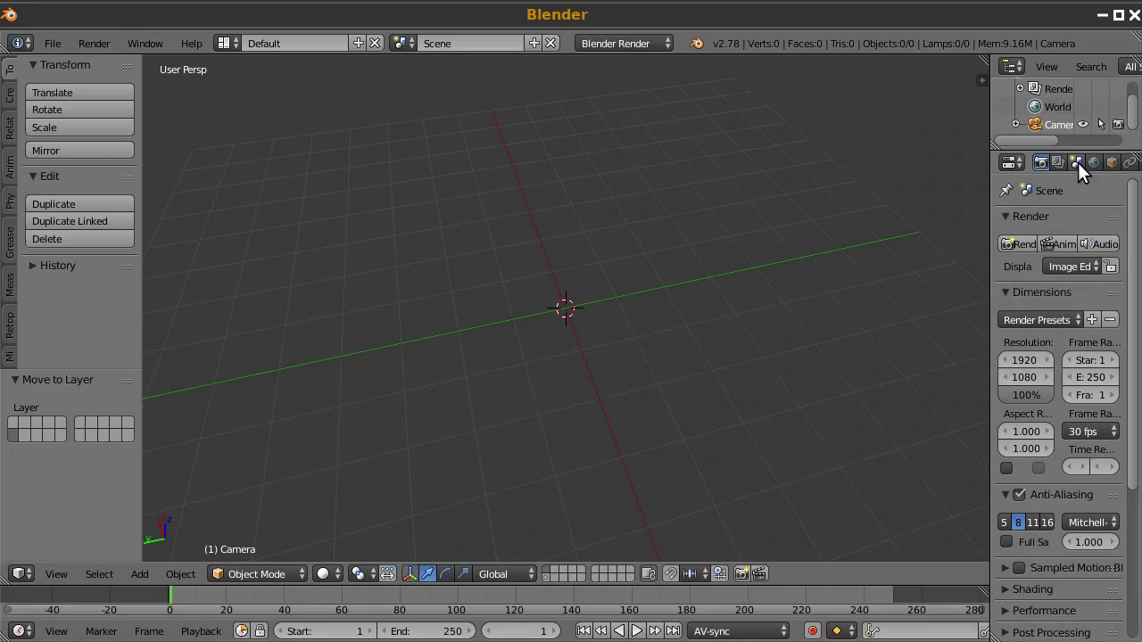
Step: Set Bizualizer's audio to the Desktop's OGRE - Revengeance Overcharge.wav and add it to the VSE
{"action": "left_click", "coordinate": [1076, 163]}
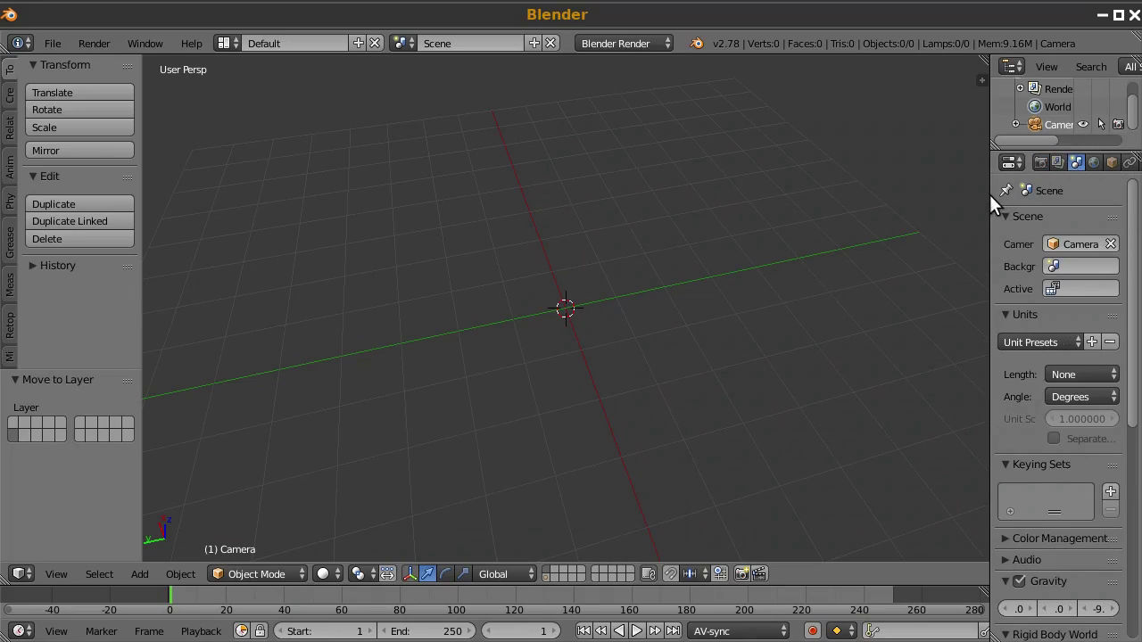
{"action": "left_click_drag", "start_coordinate": [990, 195], "coordinate": [910, 203]}
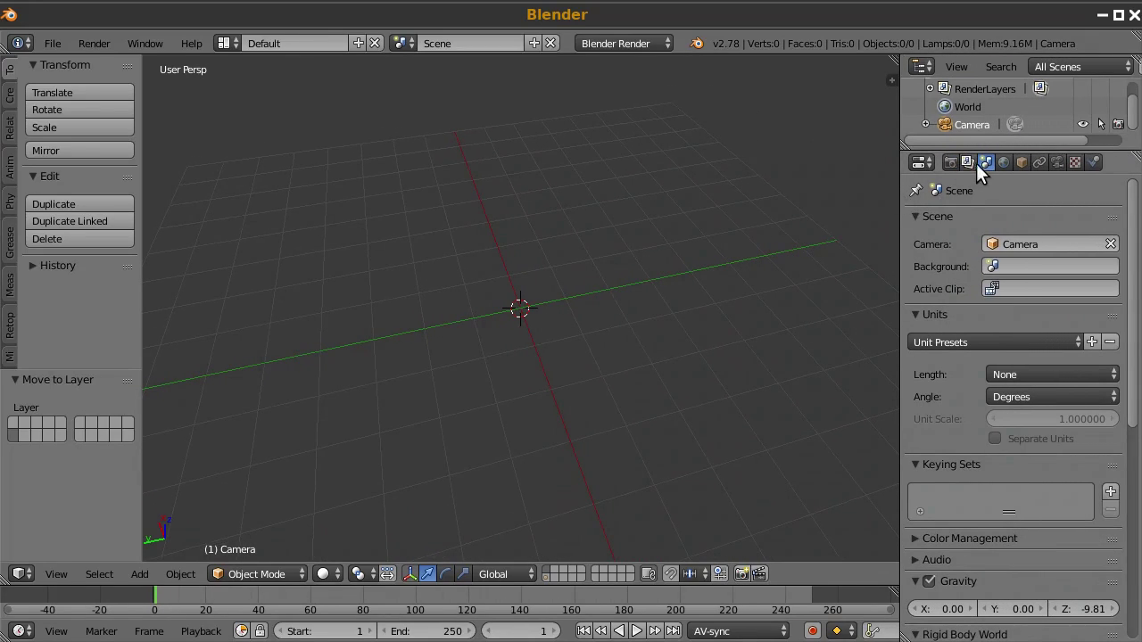
{"action": "scroll", "coordinate": [975, 309], "scroll_direction": "down", "scroll_amount": 8}
{"action": "scroll", "coordinate": [975, 327], "scroll_direction": "down", "scroll_amount": 3}
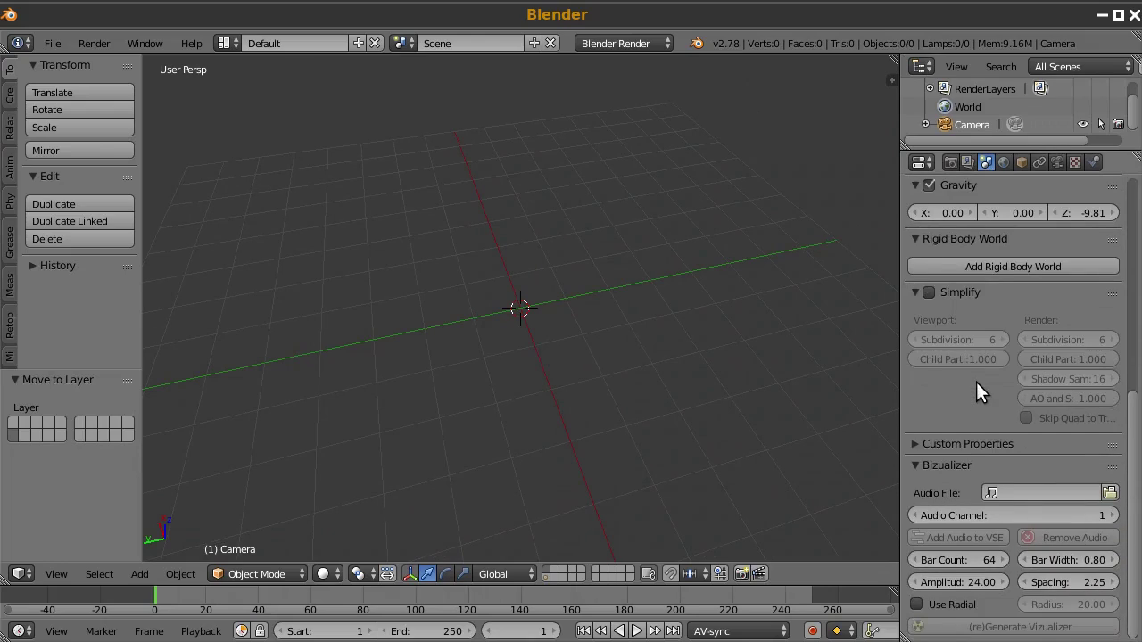
{"action": "left_click", "coordinate": [1109, 493]}
{"action": "left_click", "coordinate": [53, 251]}
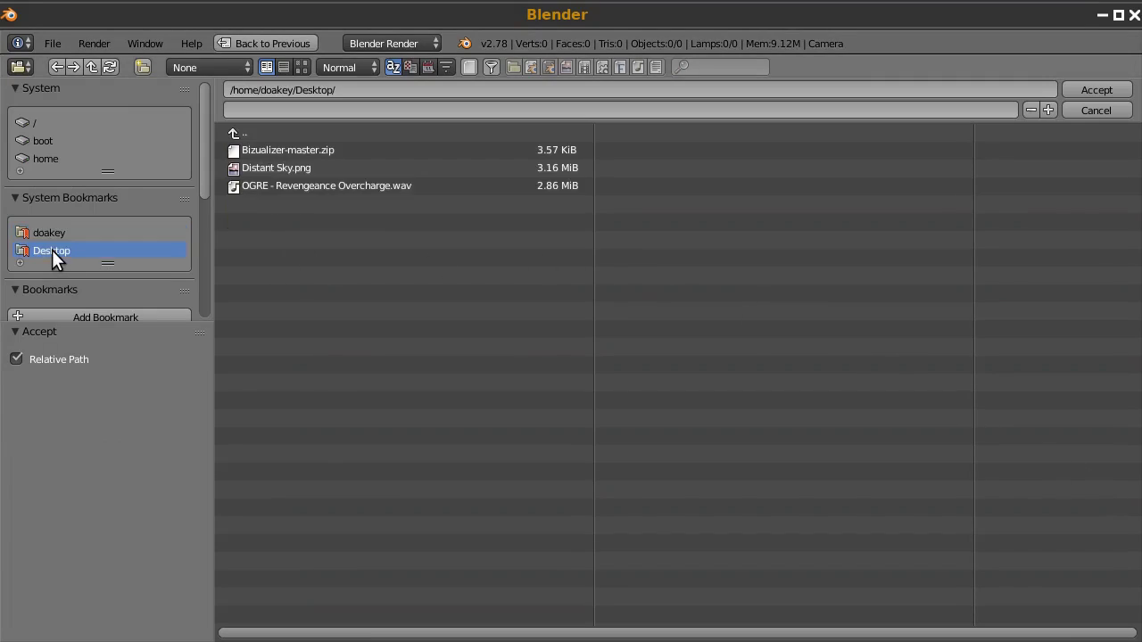
{"action": "double_click", "coordinate": [309, 187]}
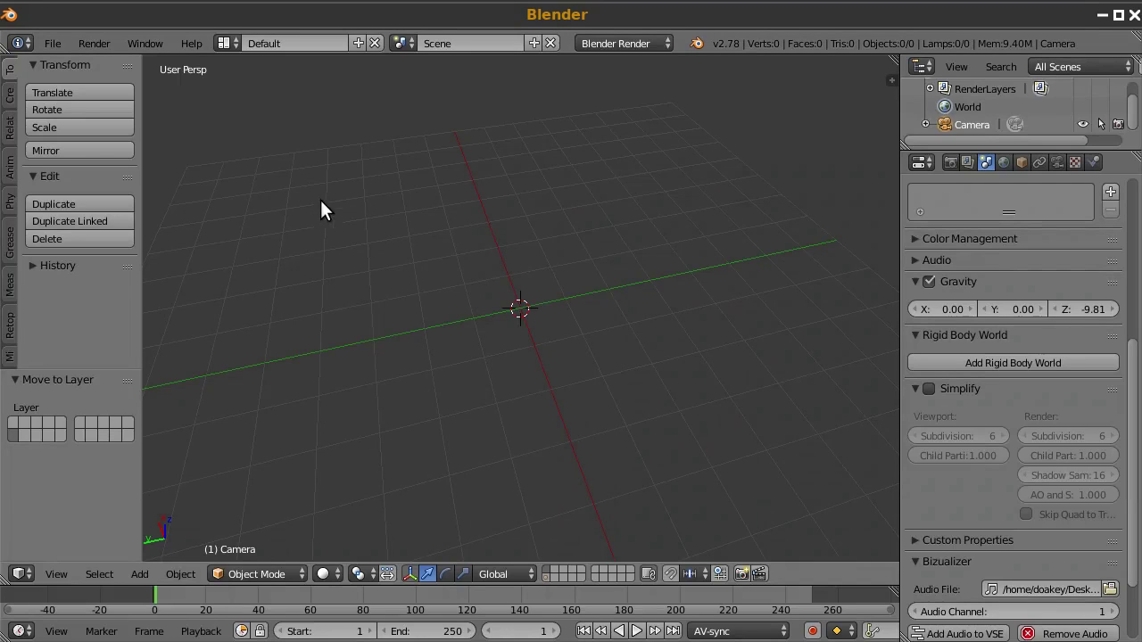
{"action": "scroll", "coordinate": [984, 443], "scroll_direction": "down", "scroll_amount": 3}
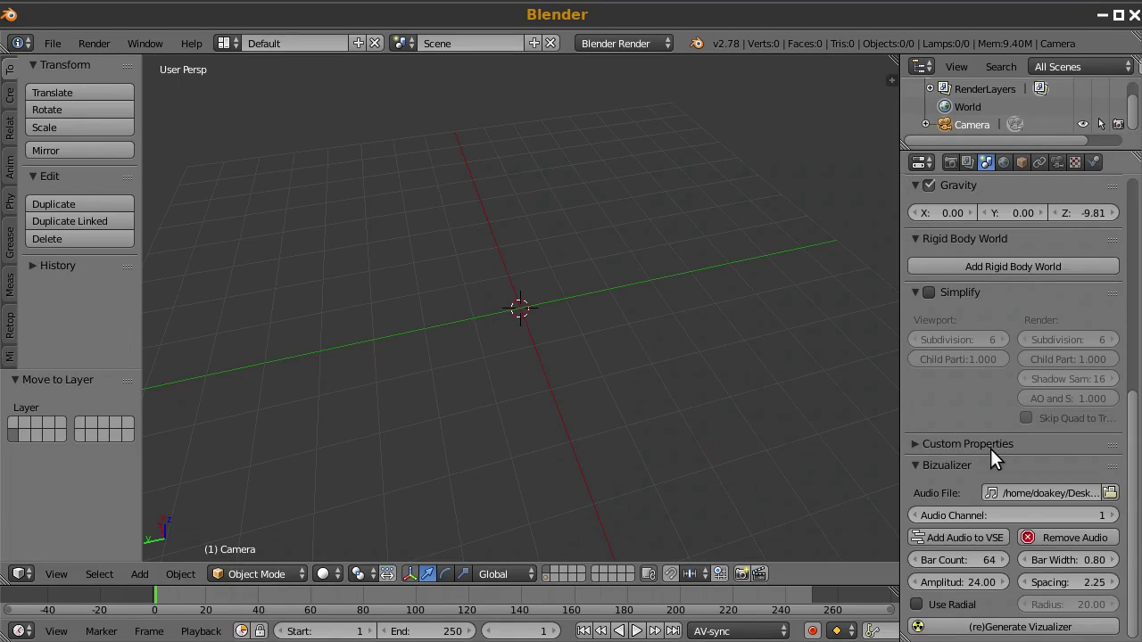
{"action": "left_click", "coordinate": [955, 537]}
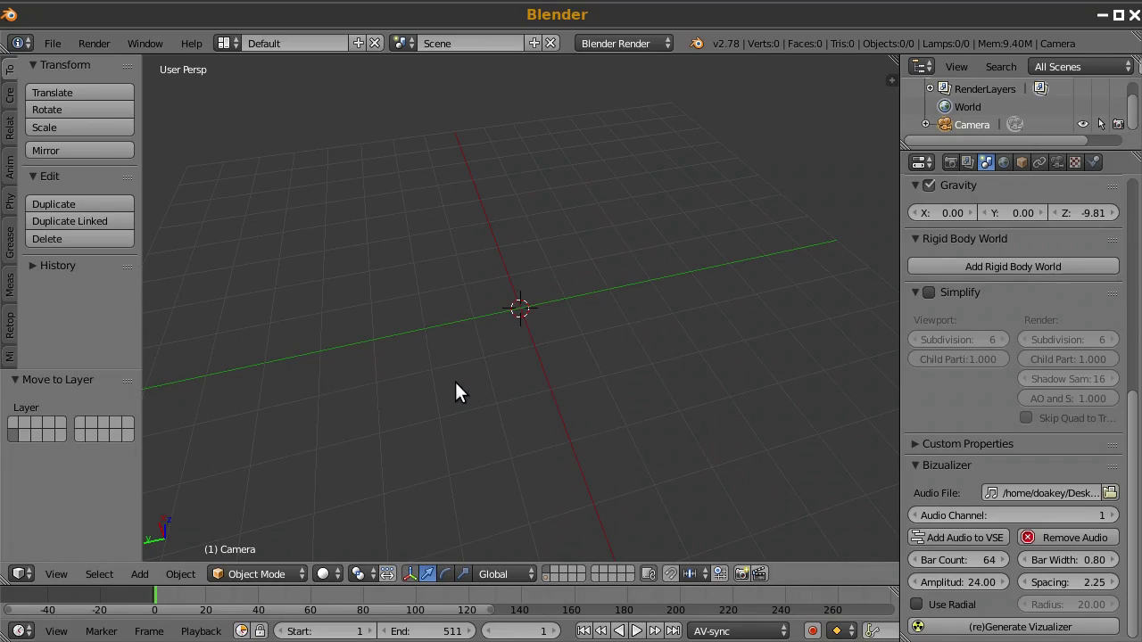
{"action": "key", "text": "alt+a"}
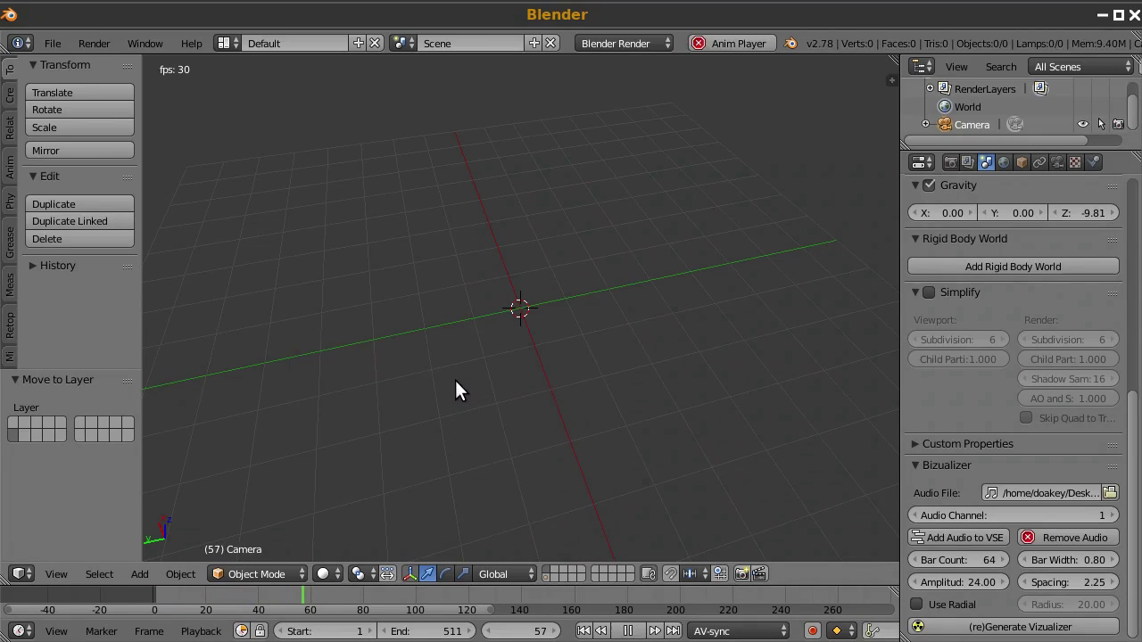
{"action": "key", "text": "Escape"}
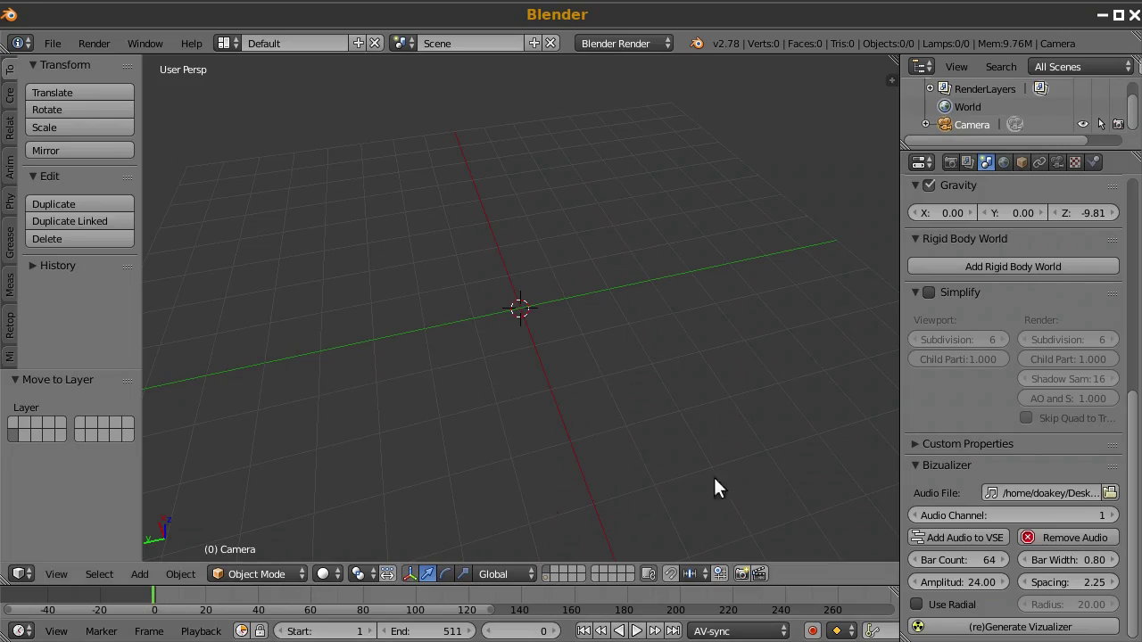
{"action": "key", "text": "shift+Left"}
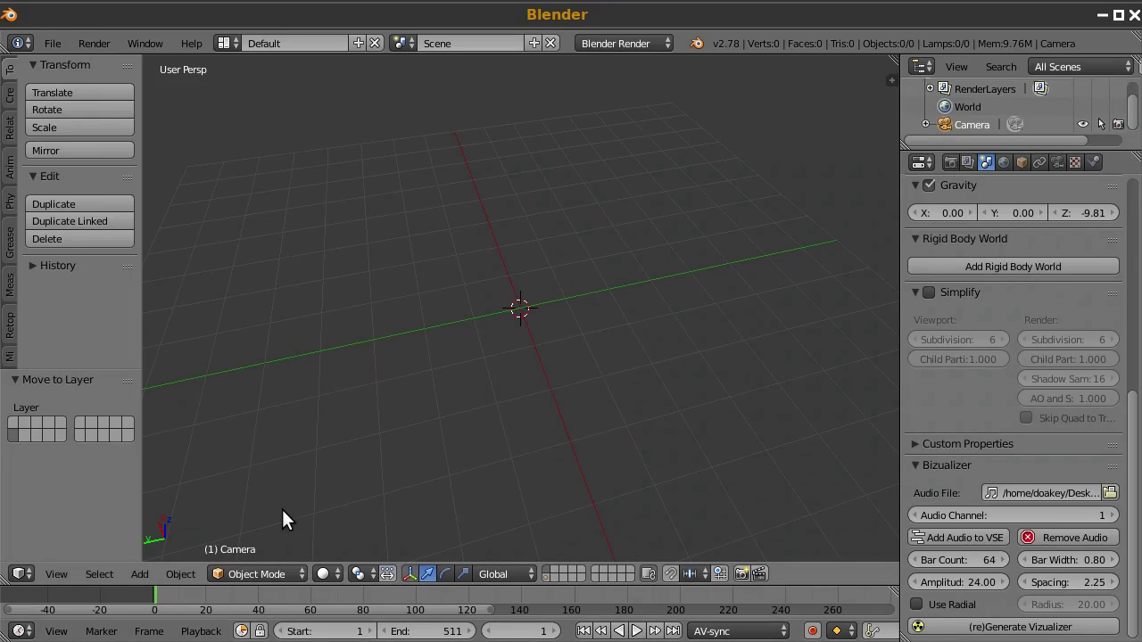
Step: Generate the 64 Bizualizer bars and view them from the top, zoomed out
{"action": "left_click", "coordinate": [1008, 629]}
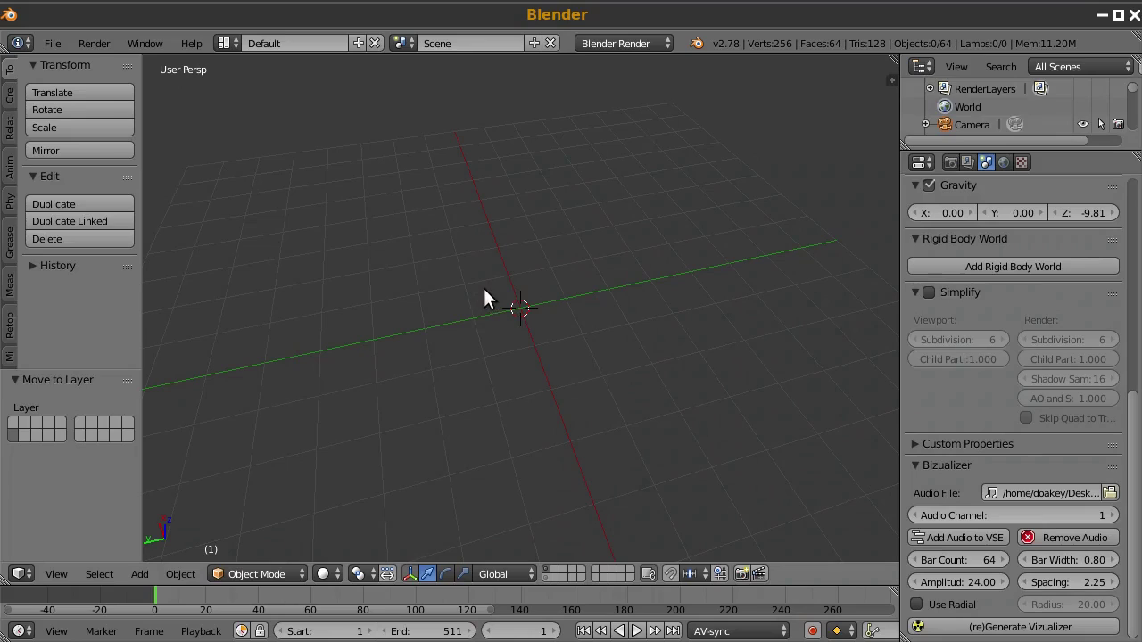
{"action": "key", "text": "KP_7"}
{"action": "scroll", "coordinate": [495, 294], "scroll_direction": "down", "scroll_amount": 5}
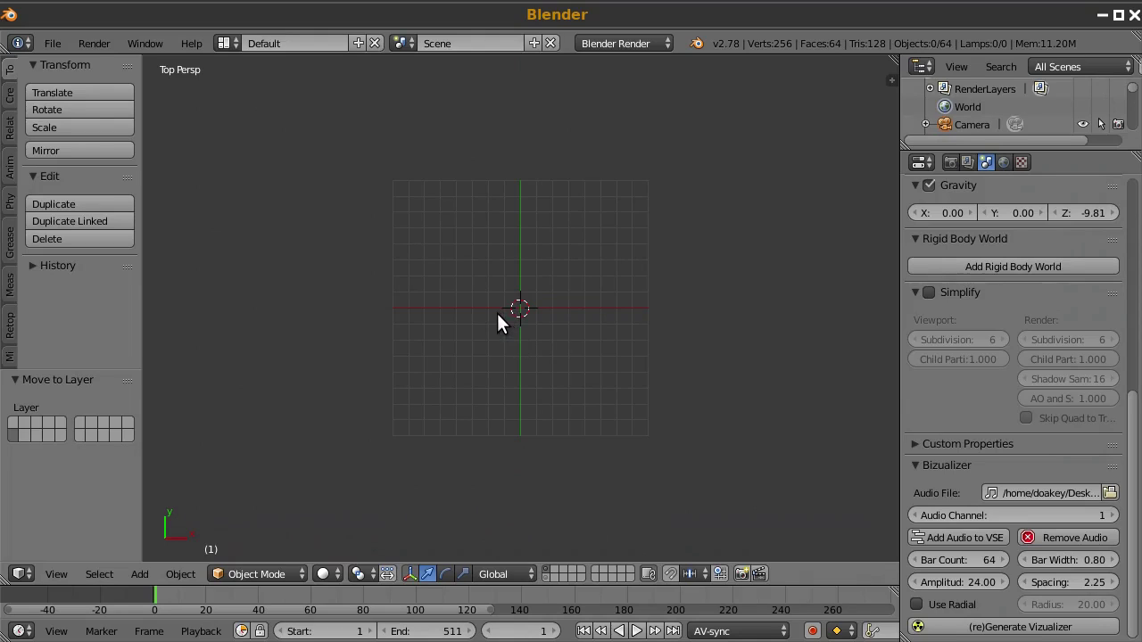
Step: Play the bar animation with Alt+A and stop it at frame 87
{"action": "key", "text": "alt+a"}
{"action": "scroll", "coordinate": [519, 293], "scroll_direction": "down", "scroll_amount": 3}
{"action": "scroll", "coordinate": [522, 292], "scroll_direction": "down", "scroll_amount": 1}
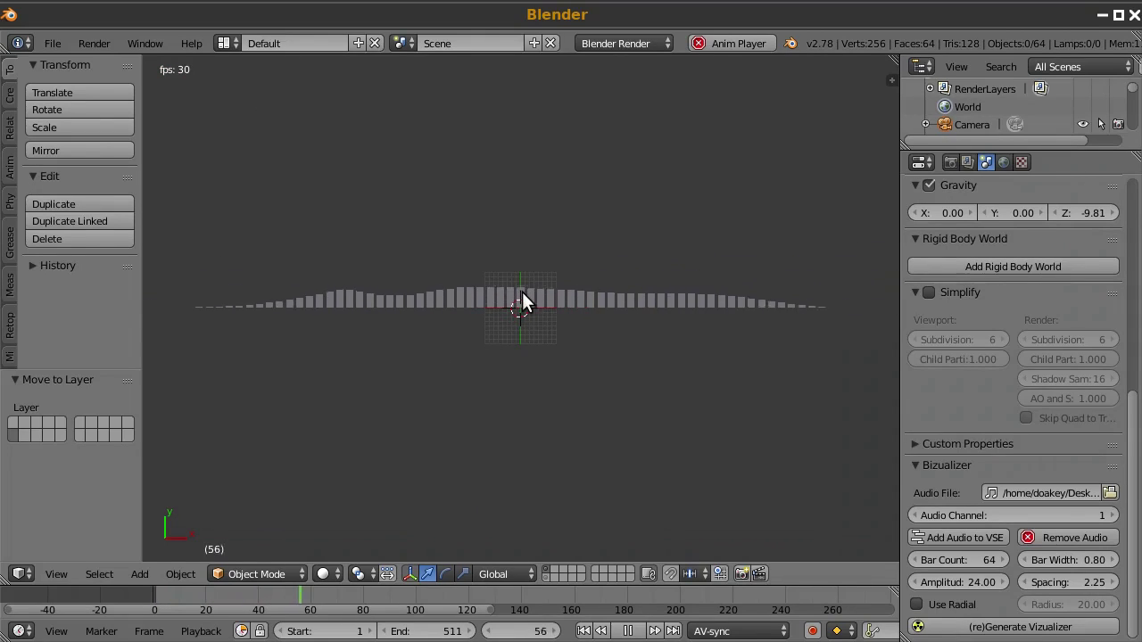
{"action": "key", "text": "alt+a"}
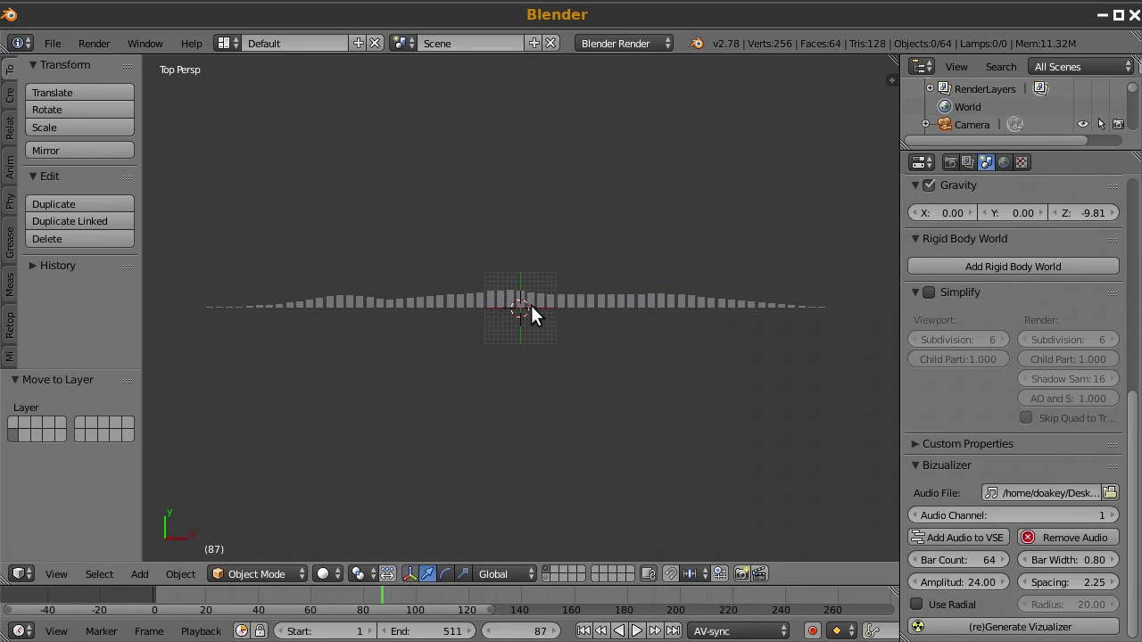
{"action": "left_click", "coordinate": [369, 407]}
{"action": "scroll", "coordinate": [510, 299], "scroll_direction": "up", "scroll_amount": 4}
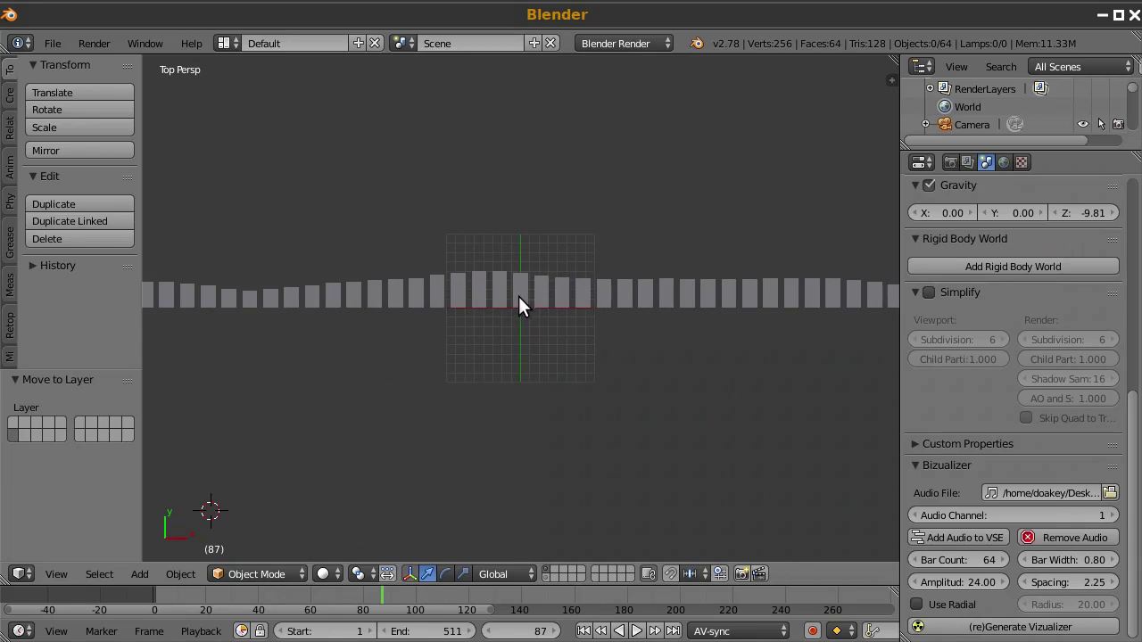
Step: Give bz_bar32 a new shadeless material with orange diffuse colour (0.800, 0.137, 0.006)
{"action": "right_click", "coordinate": [523, 284]}
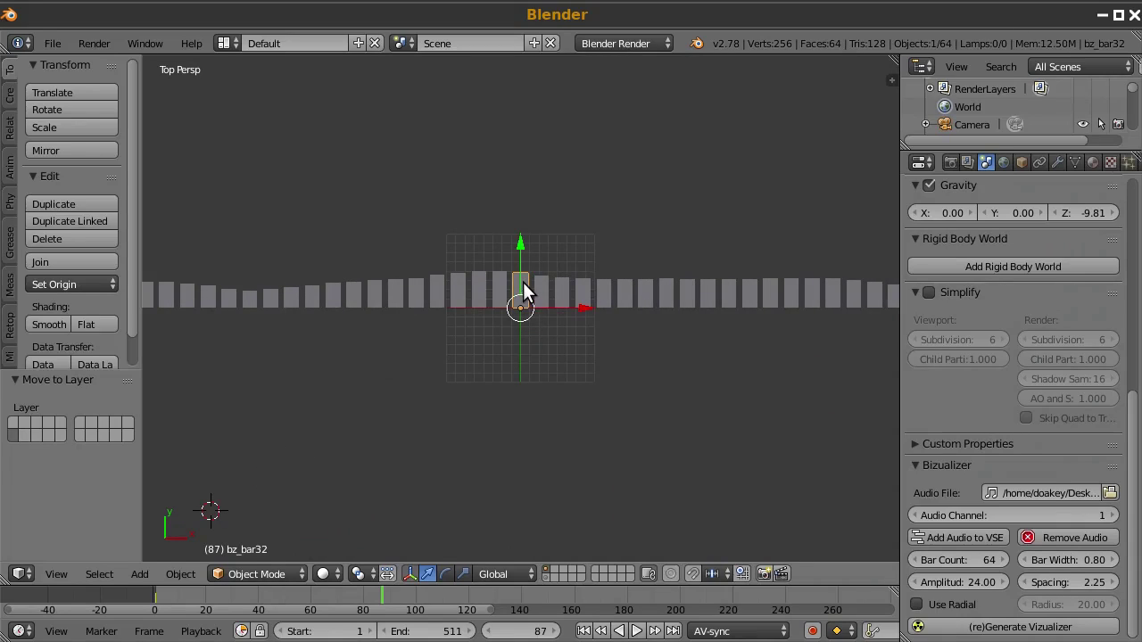
{"action": "left_click", "coordinate": [1093, 161]}
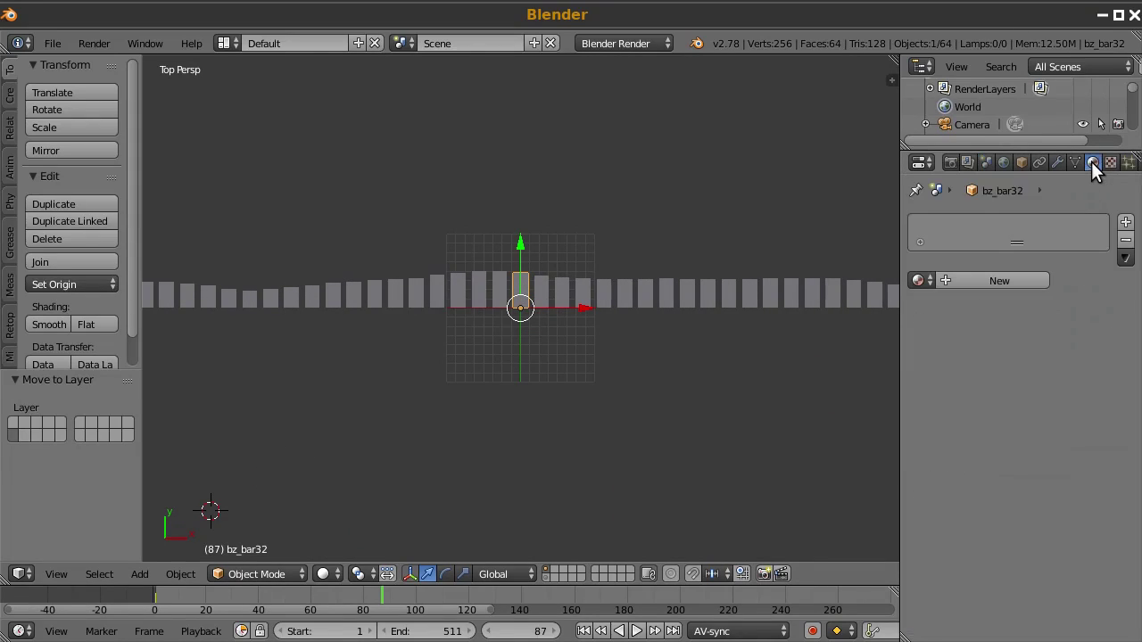
{"action": "left_click", "coordinate": [969, 280]}
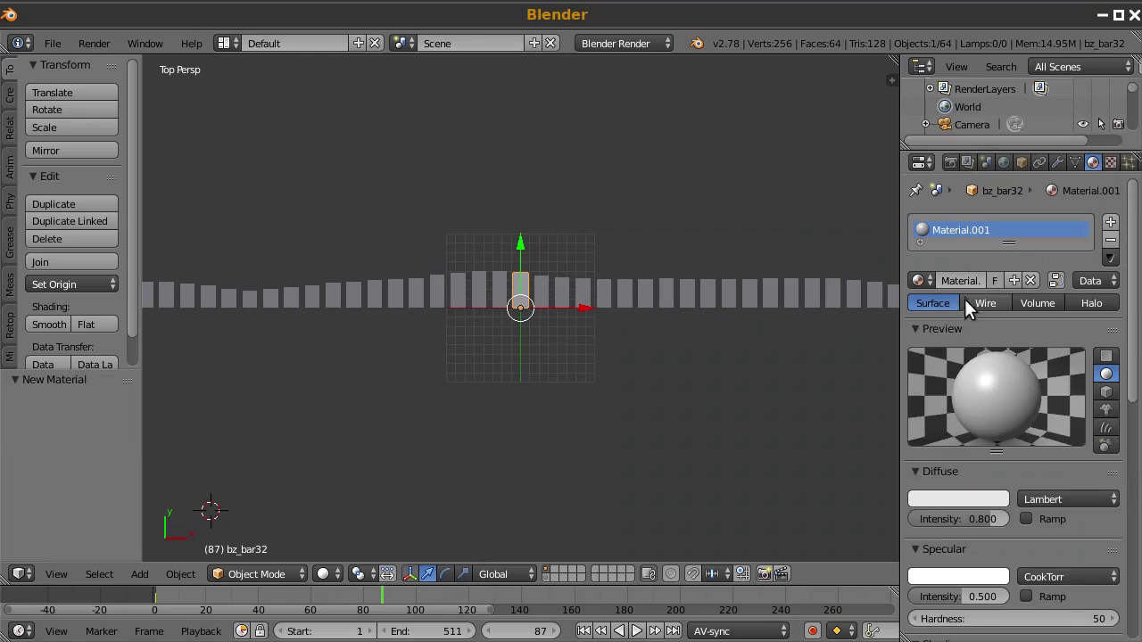
{"action": "left_click", "coordinate": [946, 496]}
{"action": "left_click_drag", "start_coordinate": [924, 352], "coordinate": [890, 381]}
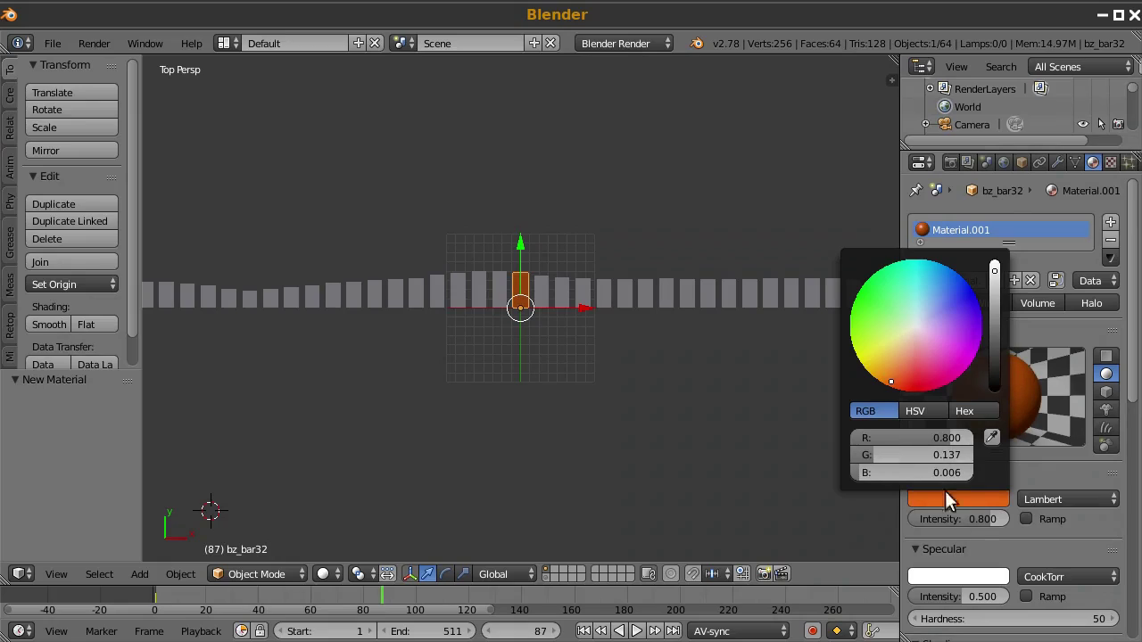
{"action": "scroll", "coordinate": [1033, 562], "scroll_direction": "down", "scroll_amount": 5}
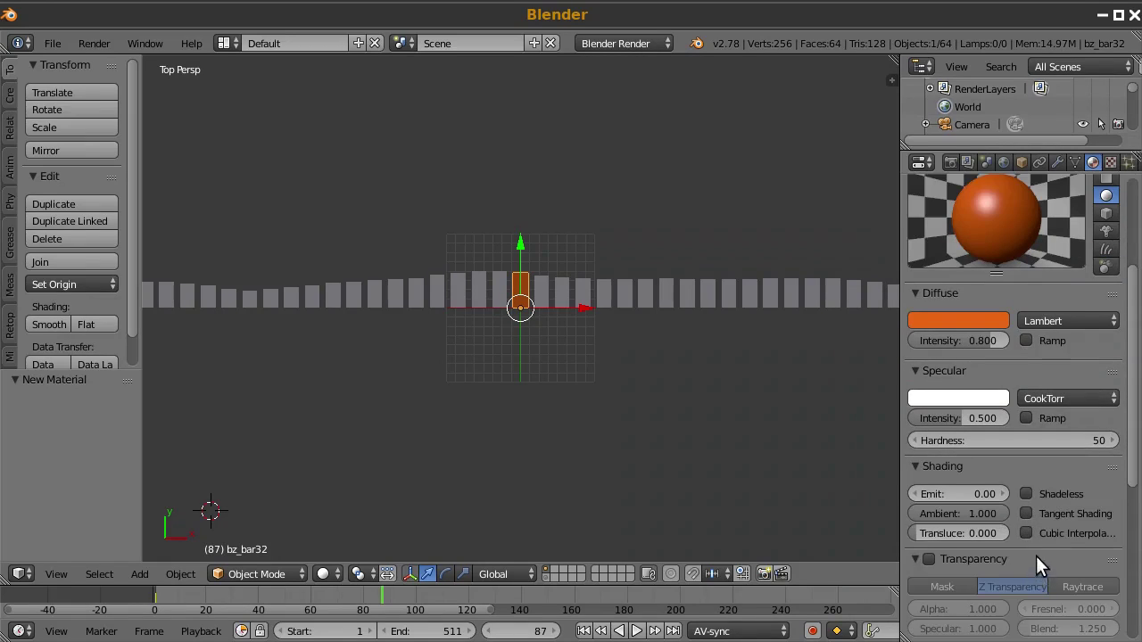
{"action": "left_click", "coordinate": [1027, 493]}
{"action": "scroll", "coordinate": [622, 306], "scroll_direction": "down", "scroll_amount": 4}
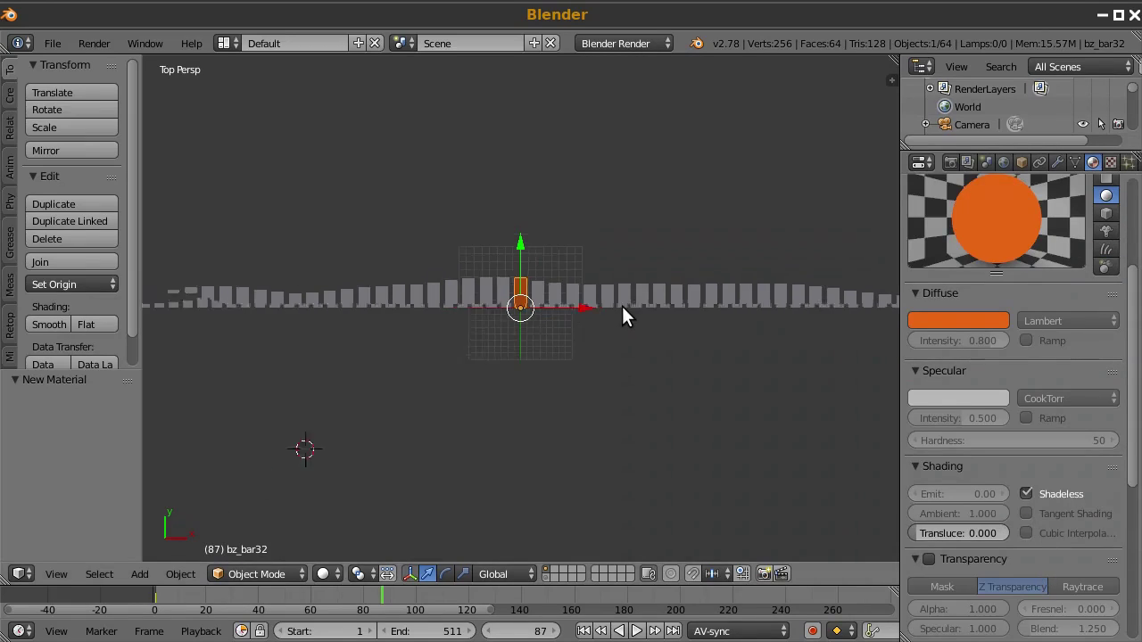
{"action": "scroll", "coordinate": [621, 314], "scroll_direction": "down", "scroll_amount": 1}
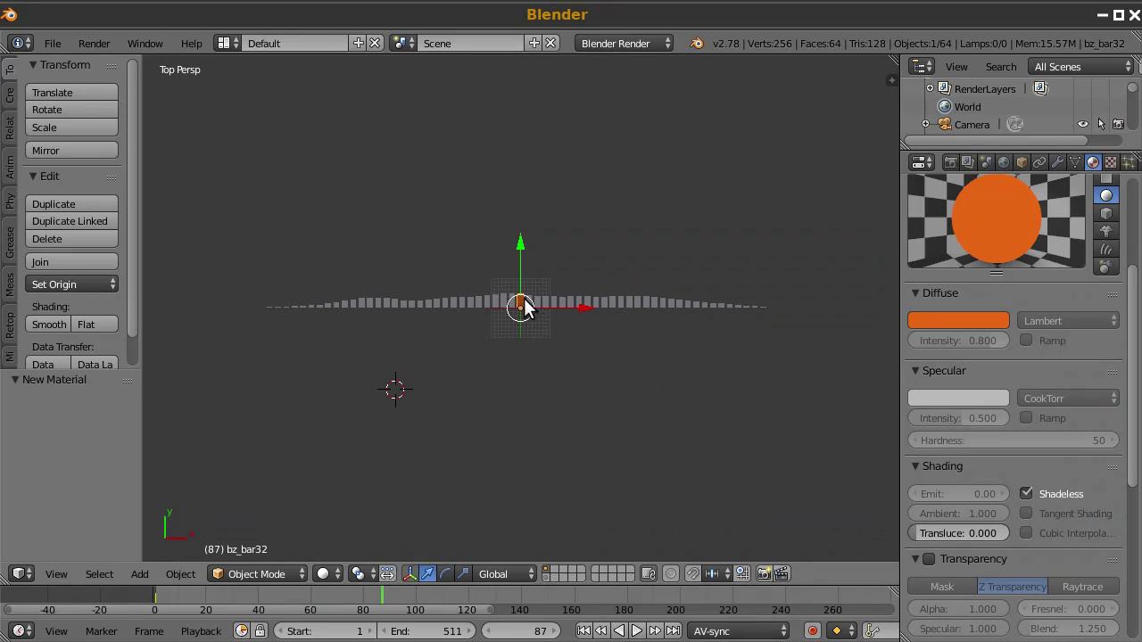
Step: Select all bars and link bz_bar32's orange material to every bar with Ctrl+L
{"action": "key", "text": "a"}
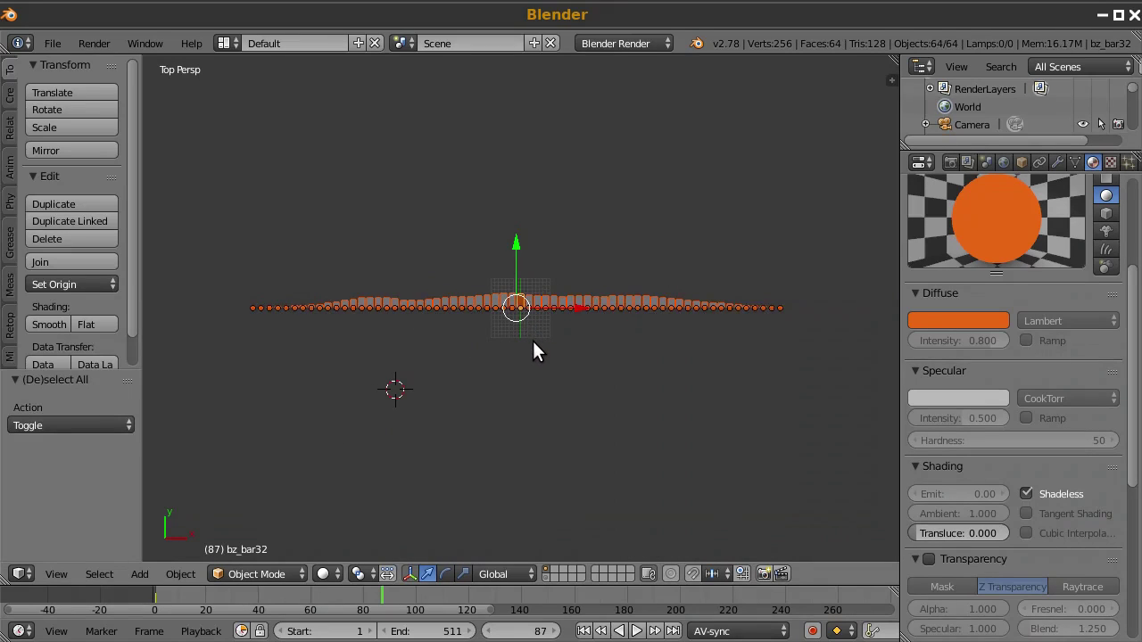
{"action": "scroll", "coordinate": [534, 337], "scroll_direction": "up", "scroll_amount": 5}
{"action": "scroll", "coordinate": [534, 342], "scroll_direction": "up", "scroll_amount": 4}
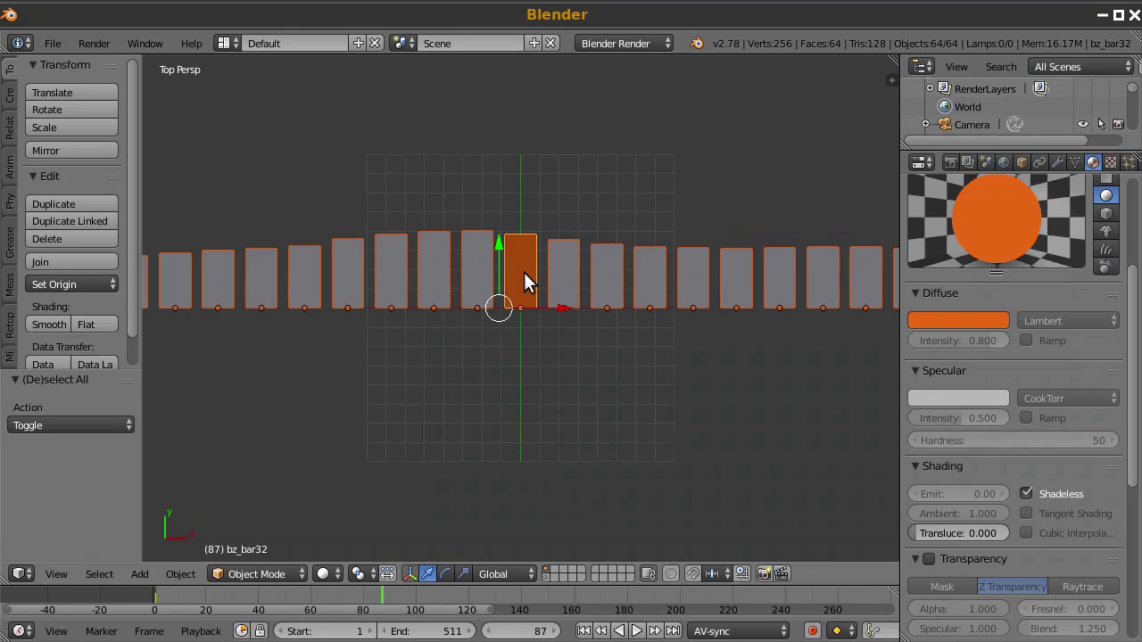
{"action": "key", "text": "ctrl+l"}
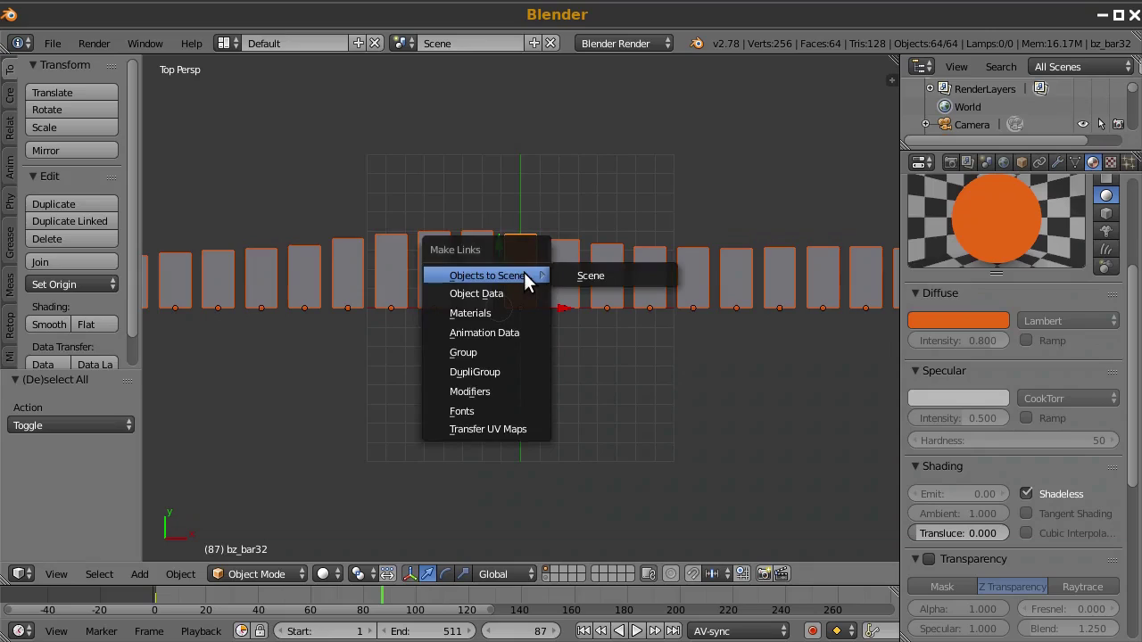
{"action": "left_click", "coordinate": [472, 314]}
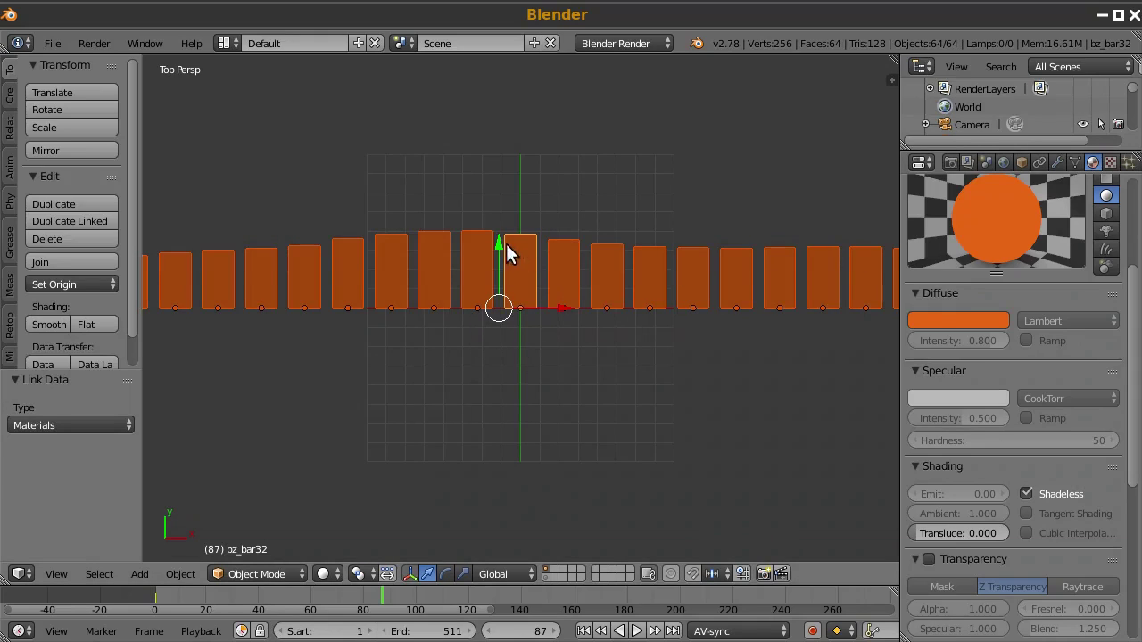
{"action": "scroll", "coordinate": [513, 259], "scroll_direction": "down", "scroll_amount": 6}
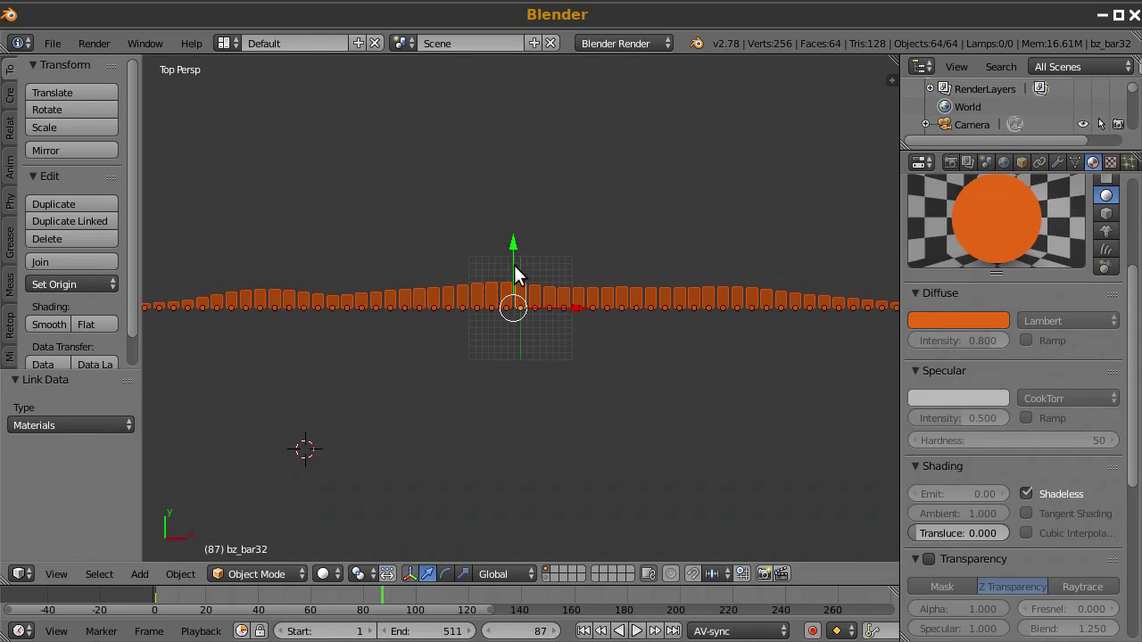
{"action": "middle_click_drag", "start_coordinate": [514, 266], "coordinate": [473, 250]}
Step: Show the camera and bar layers together and raise the camera to Z 5.991
{"action": "scroll", "coordinate": [473, 250], "scroll_direction": "up", "scroll_amount": 1}
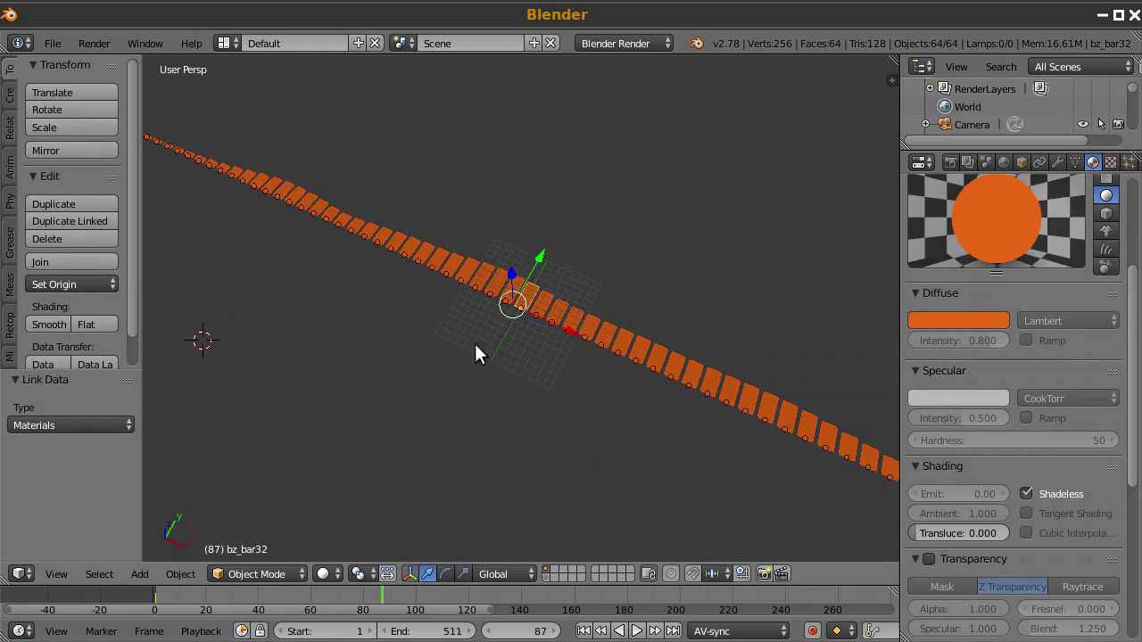
{"action": "left_click", "coordinate": [544, 576]}
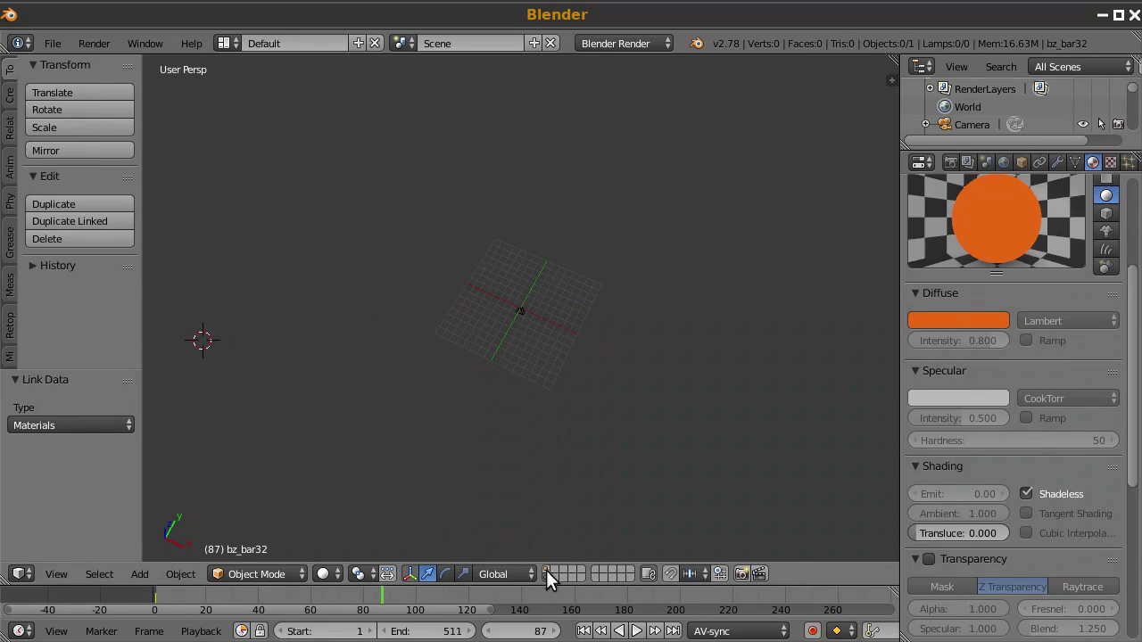
{"action": "left_click", "coordinate": [546, 575]}
{"action": "scroll", "coordinate": [579, 446], "scroll_direction": "up", "scroll_amount": 2}
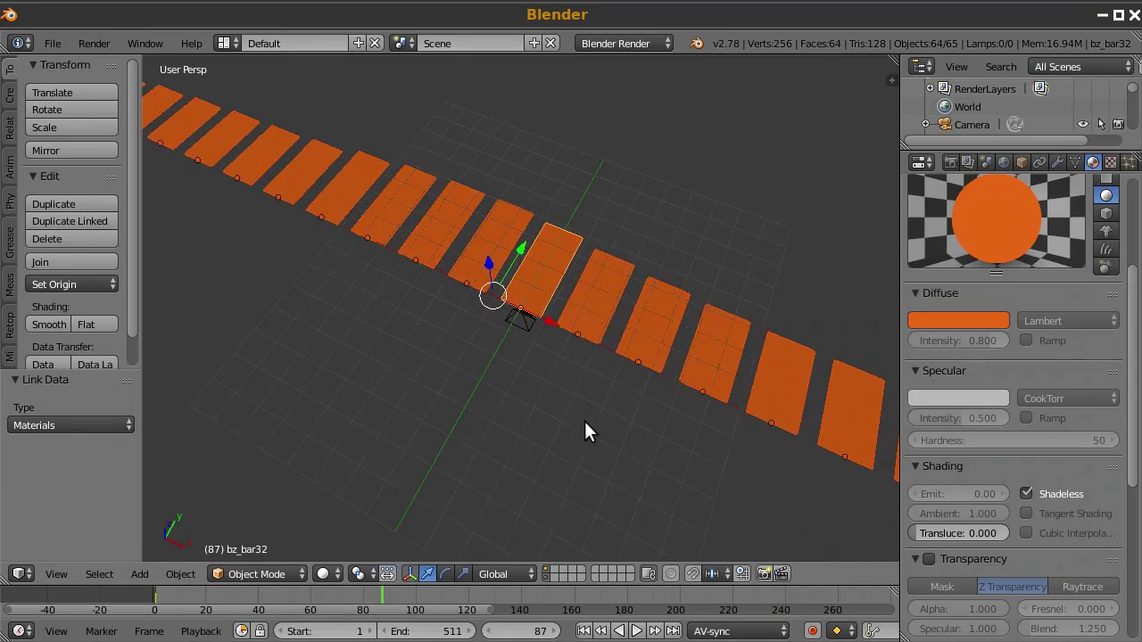
{"action": "right_click", "coordinate": [527, 326]}
{"action": "middle_click_drag", "start_coordinate": [542, 320], "coordinate": [513, 252]}
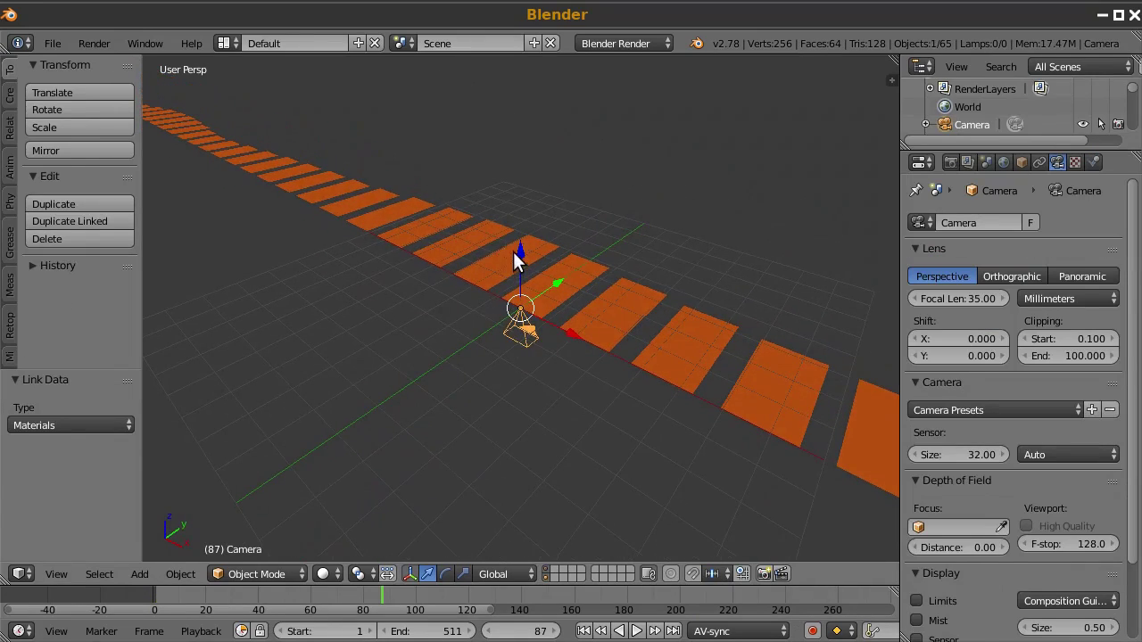
{"action": "left_click_drag", "start_coordinate": [513, 252], "coordinate": [537, 18]}
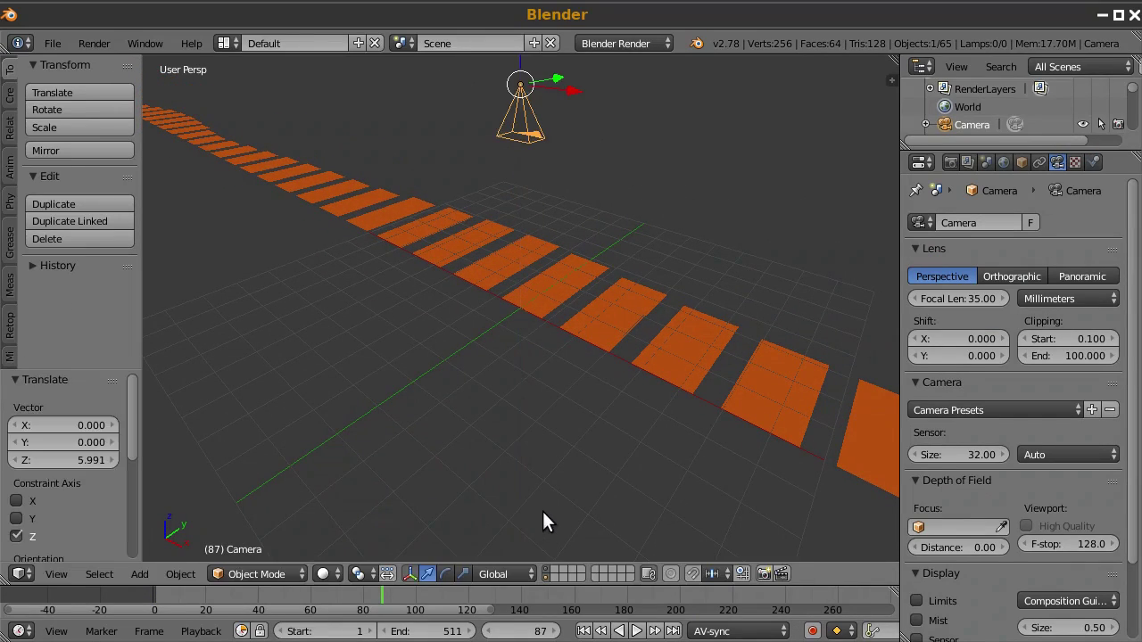
{"action": "scroll", "coordinate": [573, 330], "scroll_direction": "down", "scroll_amount": 3}
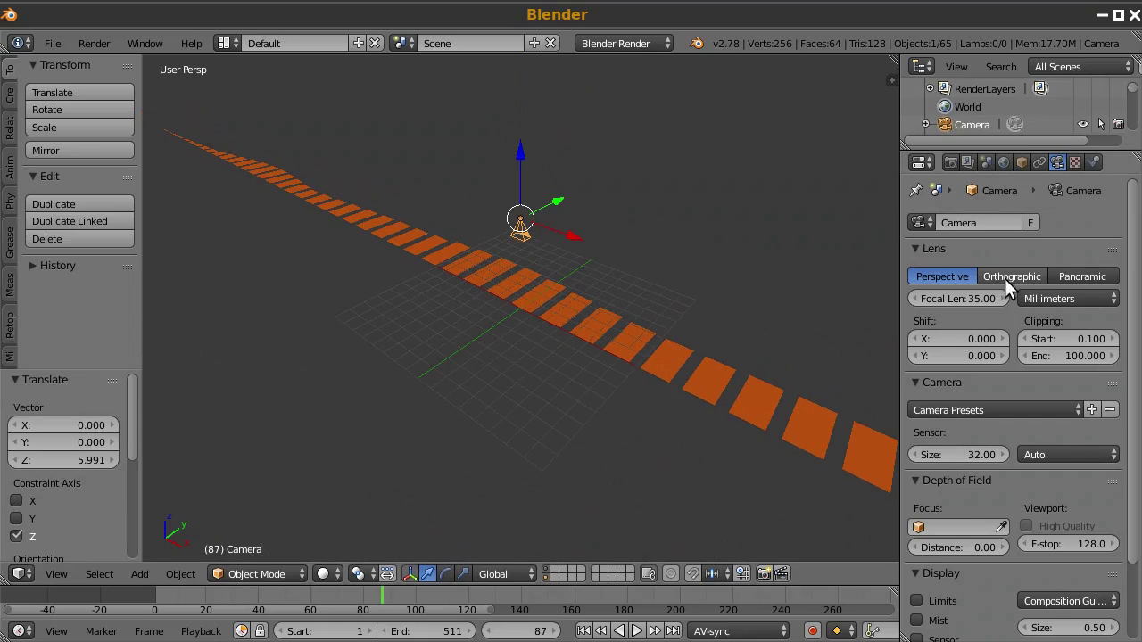
Step: Scale the camera up to 18.827 and switch its lens to Orthographic
{"action": "key", "text": "s"}
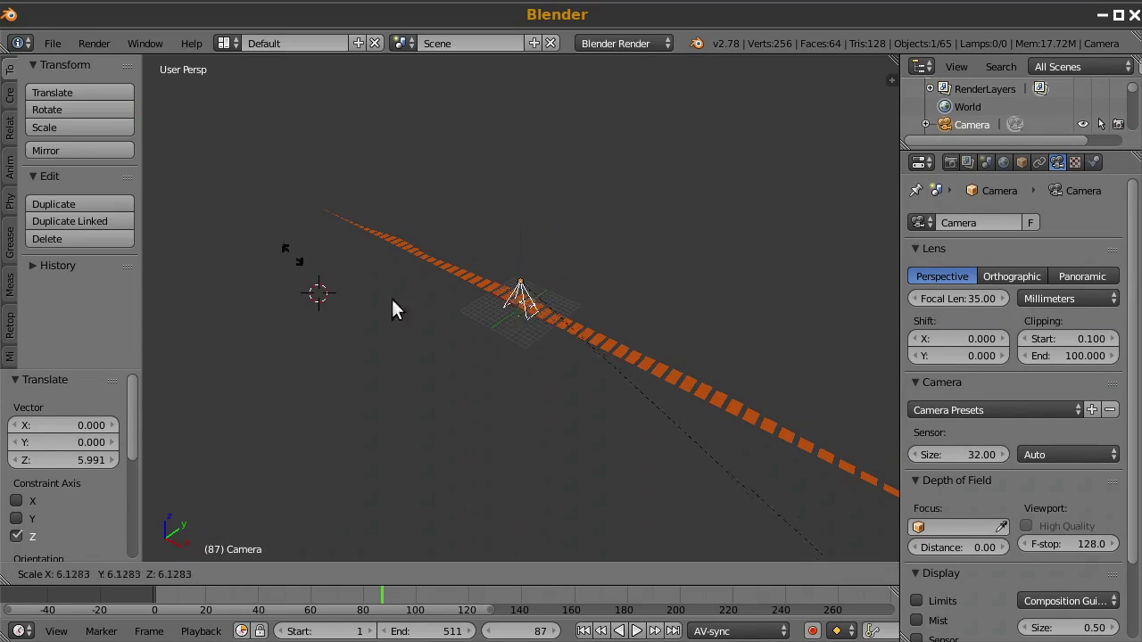
{"action": "left_click", "coordinate": [693, 440]}
{"action": "middle_click_drag", "start_coordinate": [693, 439], "coordinate": [726, 282]}
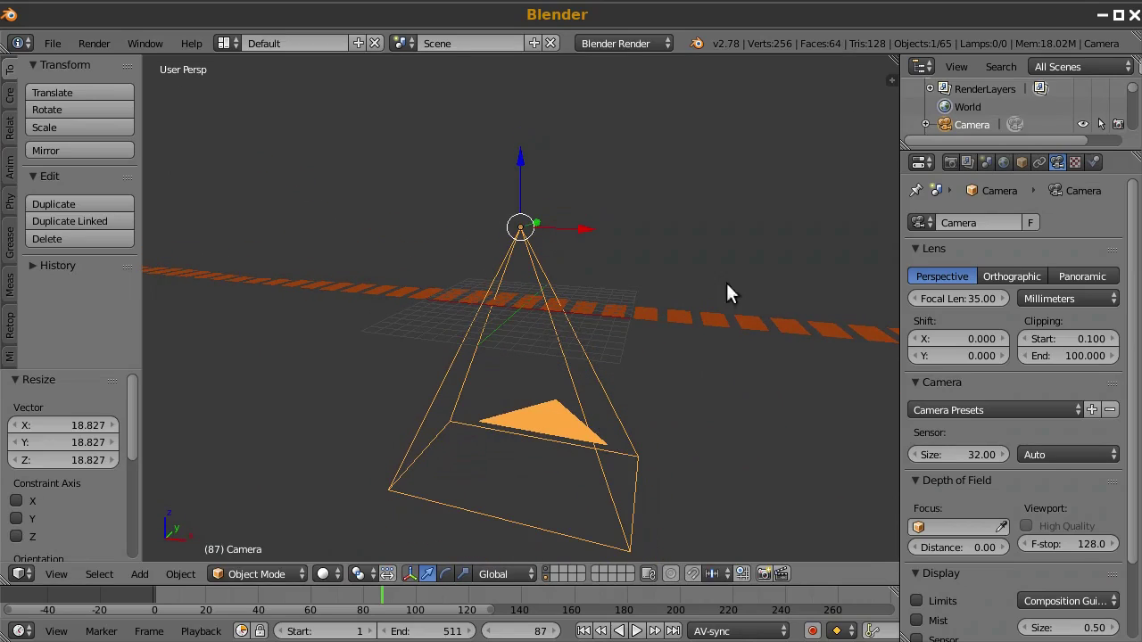
{"action": "left_click", "coordinate": [1026, 274]}
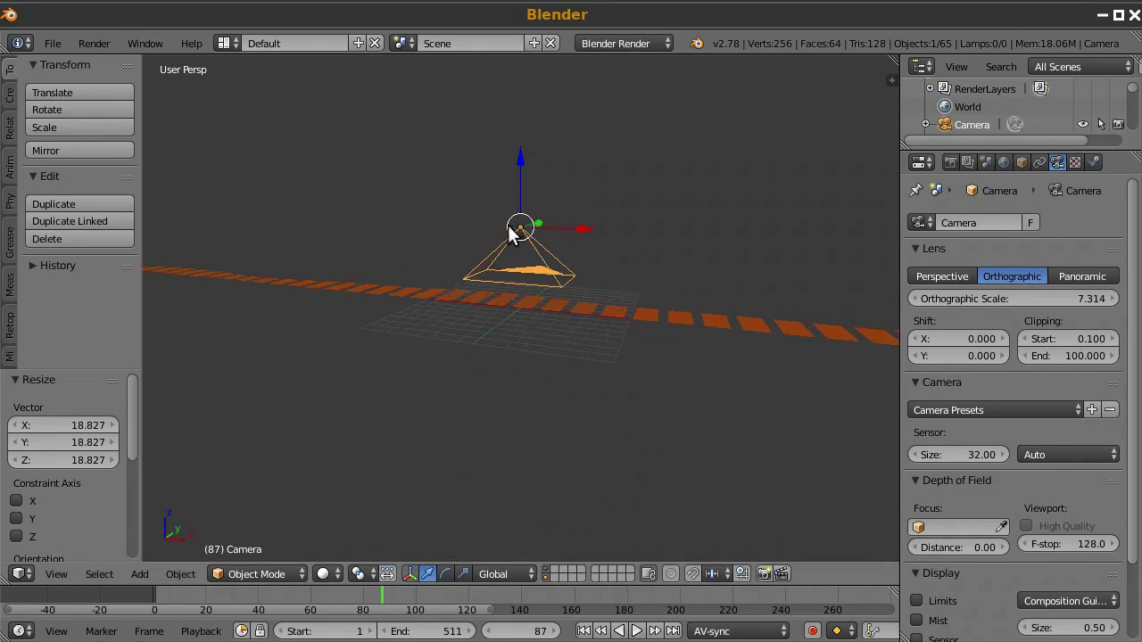
Step: Switch to camera view and make a first Y-axis move of the camera
{"action": "middle_click_drag", "start_coordinate": [517, 224], "coordinate": [486, 250]}
{"action": "key", "text": "KP_0"}
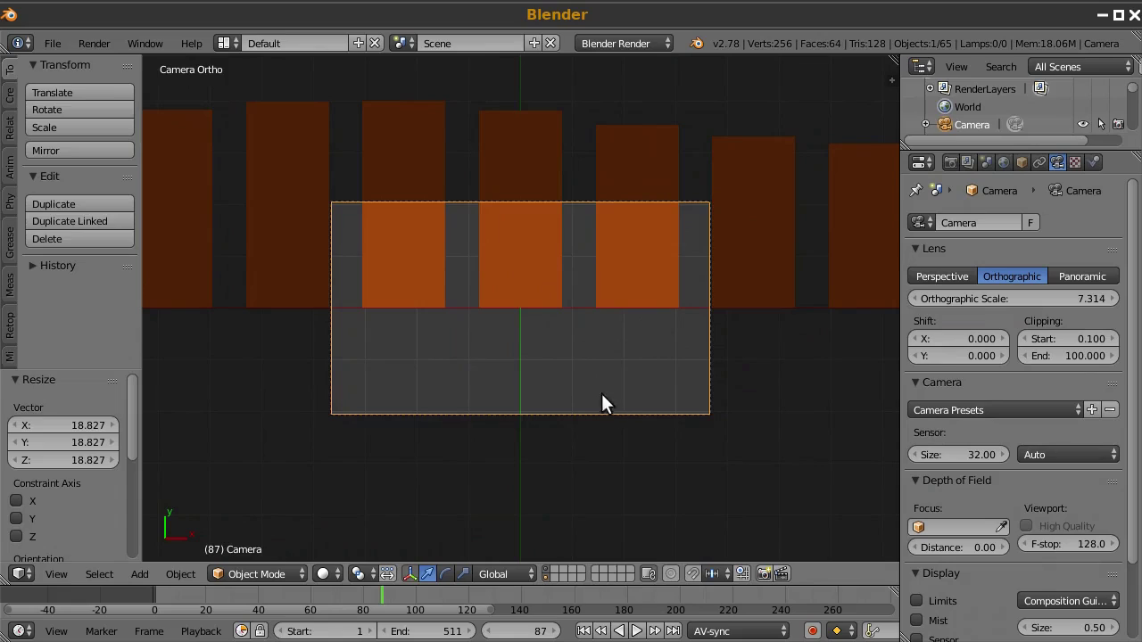
{"action": "scroll", "coordinate": [608, 293], "scroll_direction": "down", "scroll_amount": 3}
{"action": "scroll", "coordinate": [608, 293], "scroll_direction": "up", "scroll_amount": 3}
{"action": "scroll", "coordinate": [607, 293], "scroll_direction": "down", "scroll_amount": 1}
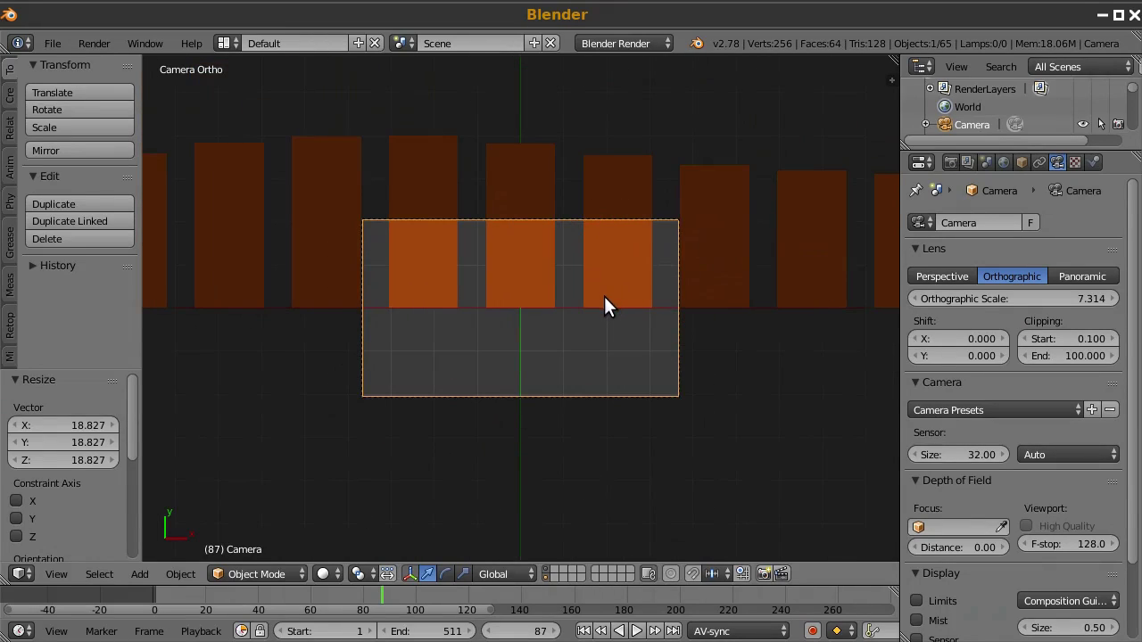
{"action": "key", "text": "g"}
{"action": "key", "text": "y"}
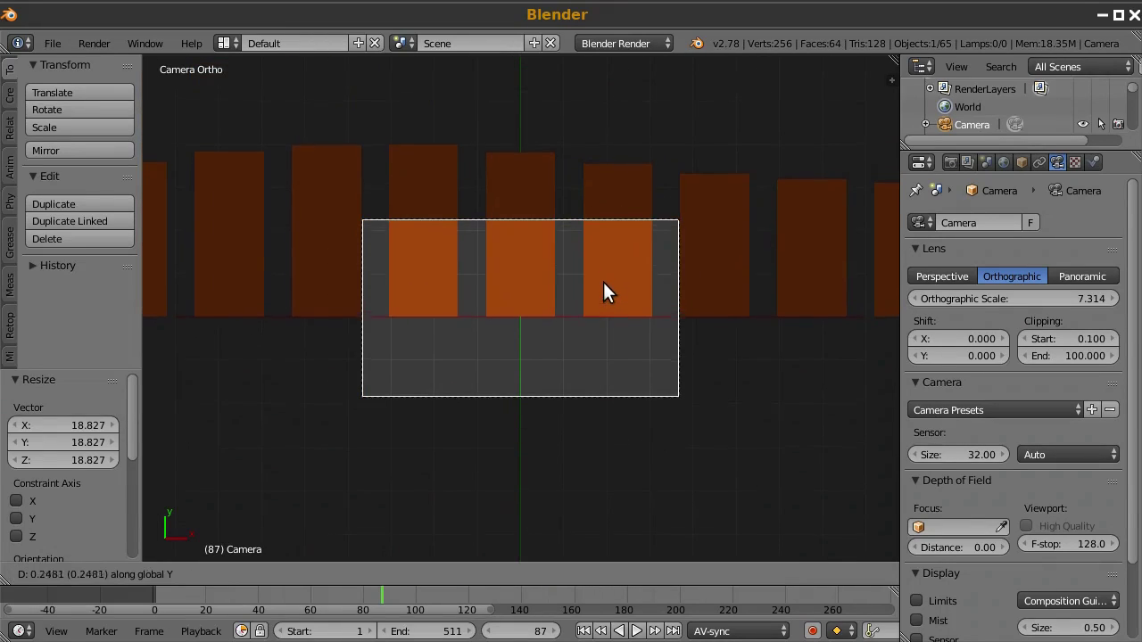
{"action": "left_click", "coordinate": [606, 216]}
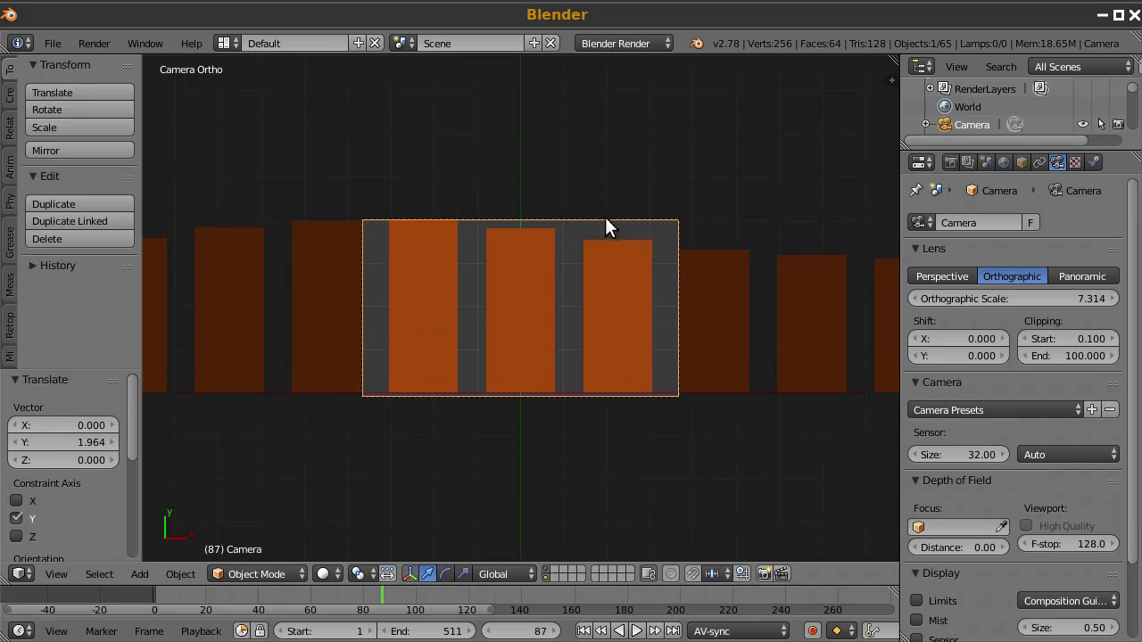
Step: Nudge the camera along Y again so the three middle orange bars are framed
{"action": "scroll", "coordinate": [505, 430], "scroll_direction": "up", "scroll_amount": 6}
{"action": "middle_click_drag", "start_coordinate": [505, 430], "coordinate": [481, 181], "text": "shift"}
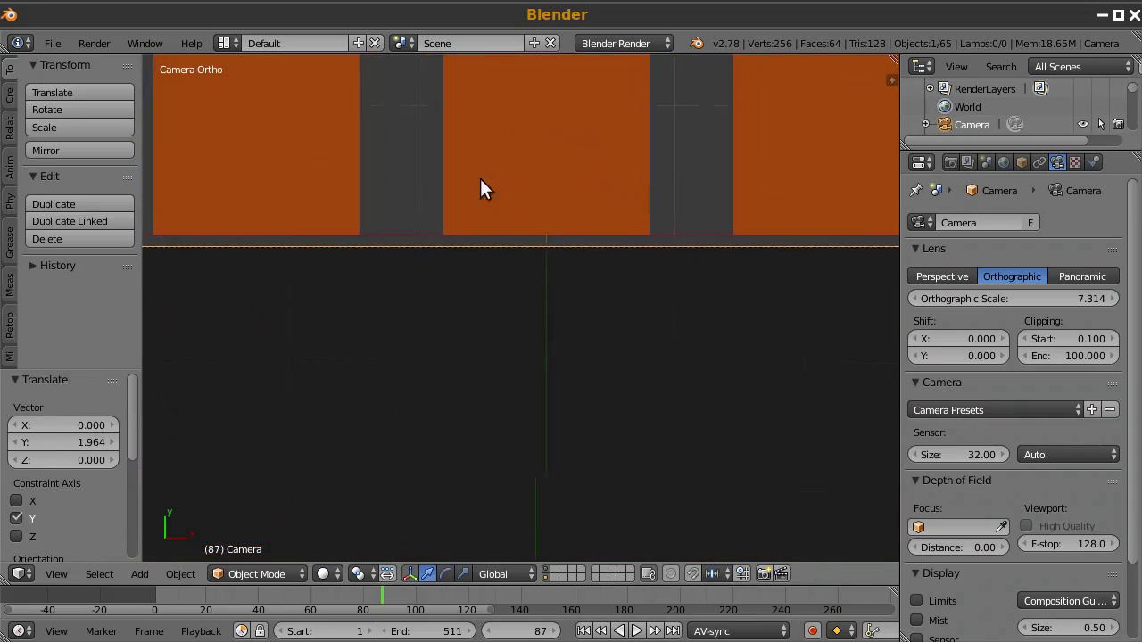
{"action": "scroll", "coordinate": [466, 328], "scroll_direction": "up", "scroll_amount": 5}
{"action": "middle_click_drag", "start_coordinate": [467, 330], "coordinate": [524, 344], "text": "shift"}
{"action": "key", "text": "g"}
{"action": "key", "text": "y"}
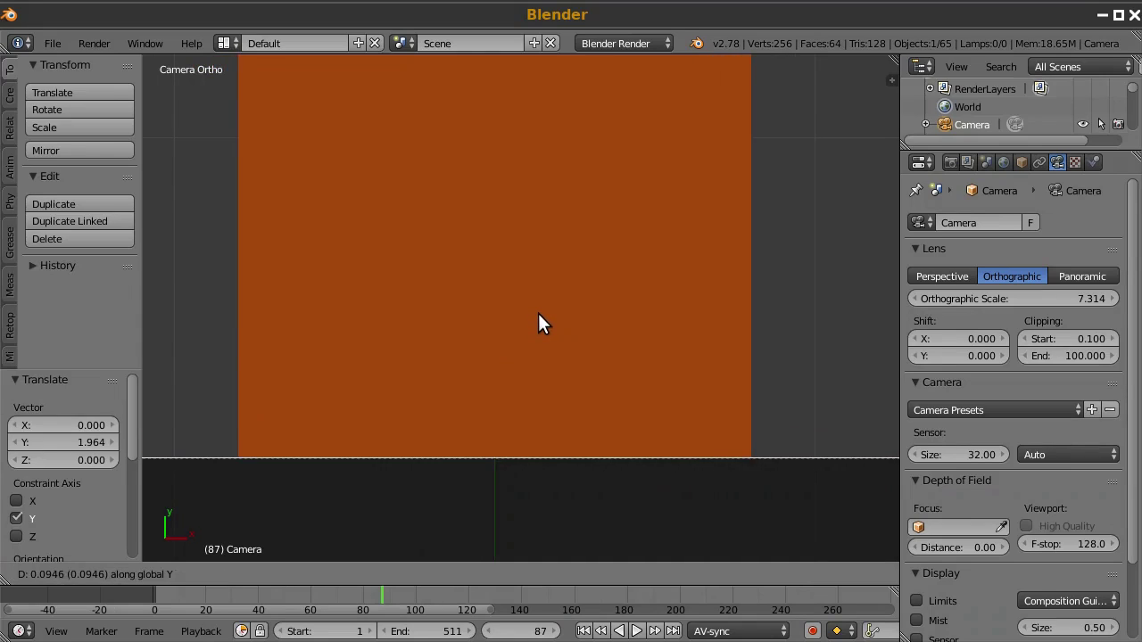
{"action": "left_click", "coordinate": [538, 314]}
{"action": "scroll", "coordinate": [536, 312], "scroll_direction": "down", "scroll_amount": 10}
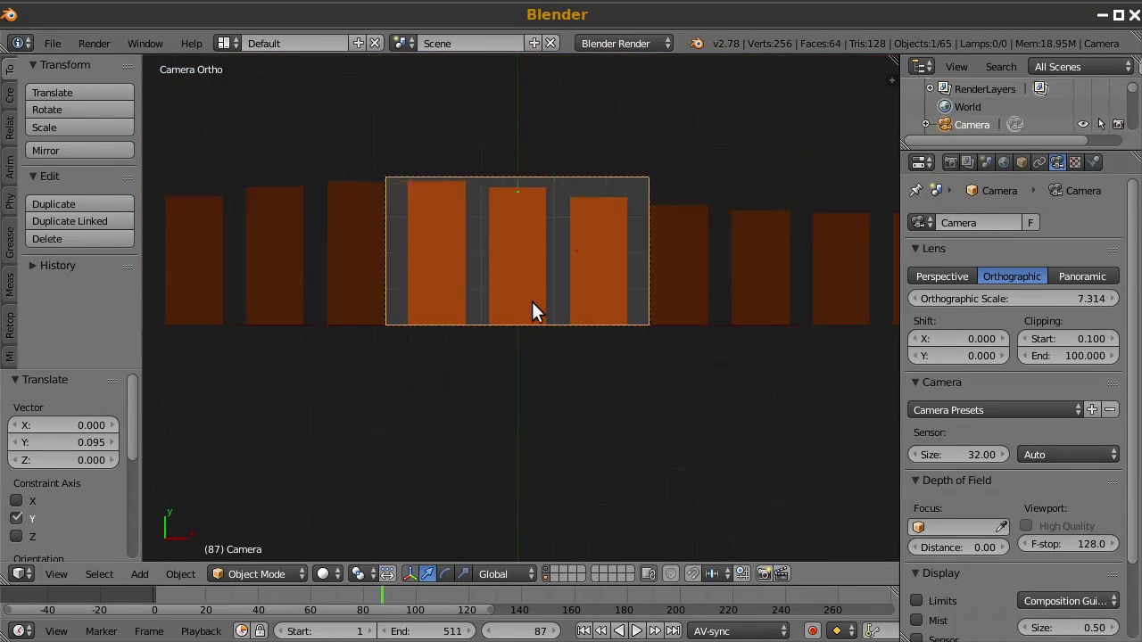
{"action": "scroll", "coordinate": [532, 311], "scroll_direction": "down", "scroll_amount": 1}
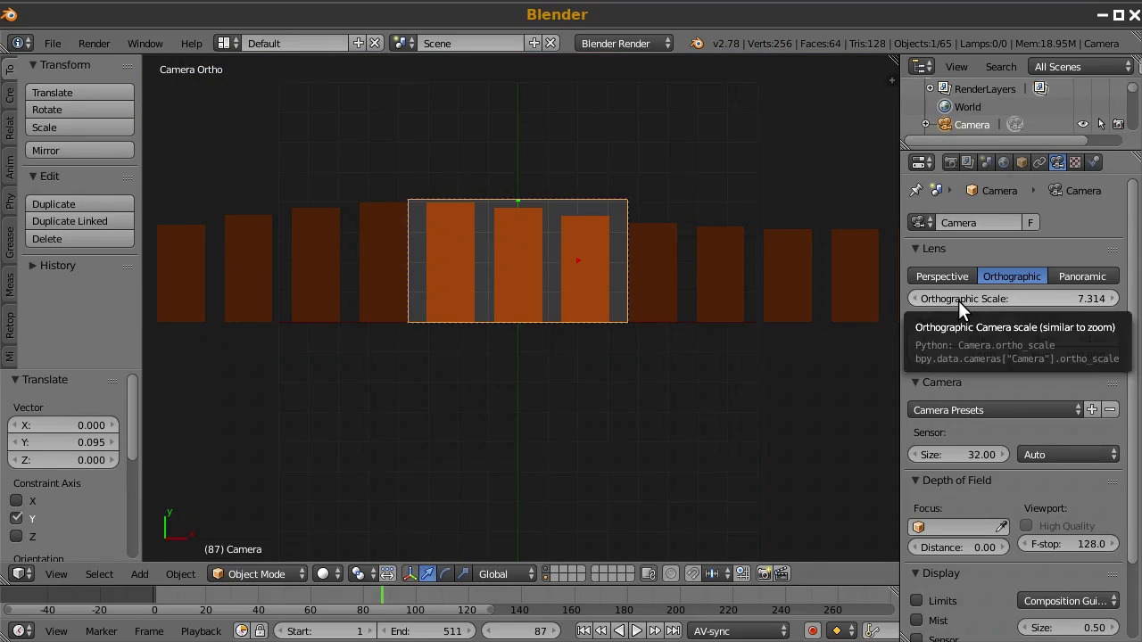
Step: Raise the camera's orthographic scale to 147.714 and scrub the timeline to frame 98
{"action": "left_click_drag", "start_coordinate": [959, 301], "coordinate": [1117, 300]}
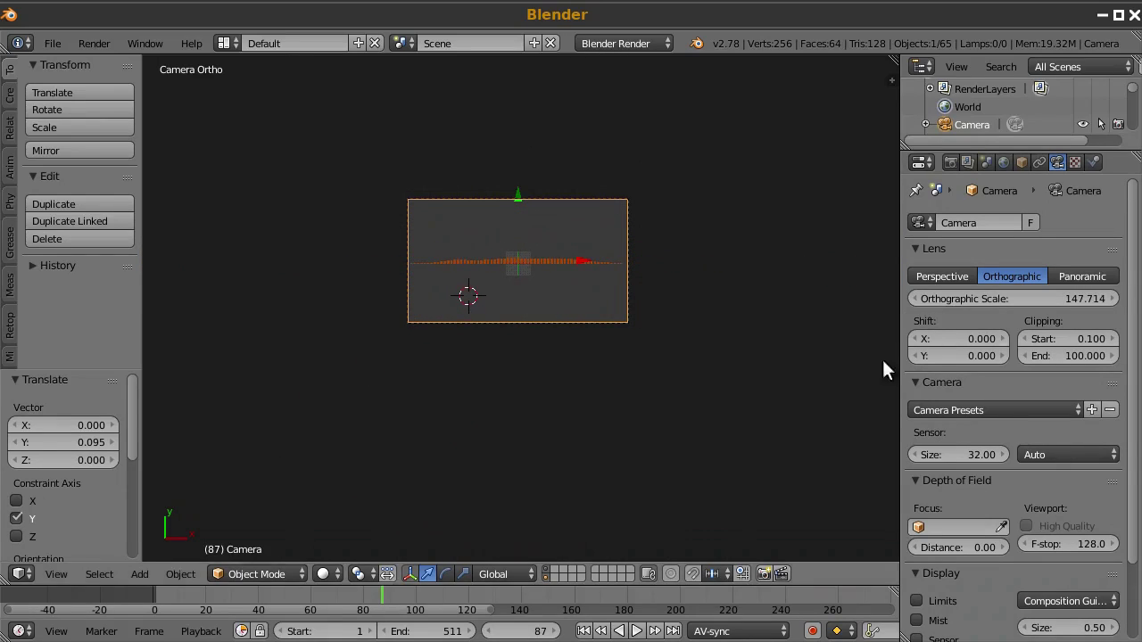
{"action": "left_click_drag", "start_coordinate": [392, 596], "coordinate": [411, 607]}
{"action": "scroll", "coordinate": [434, 236], "scroll_direction": "up", "scroll_amount": 5}
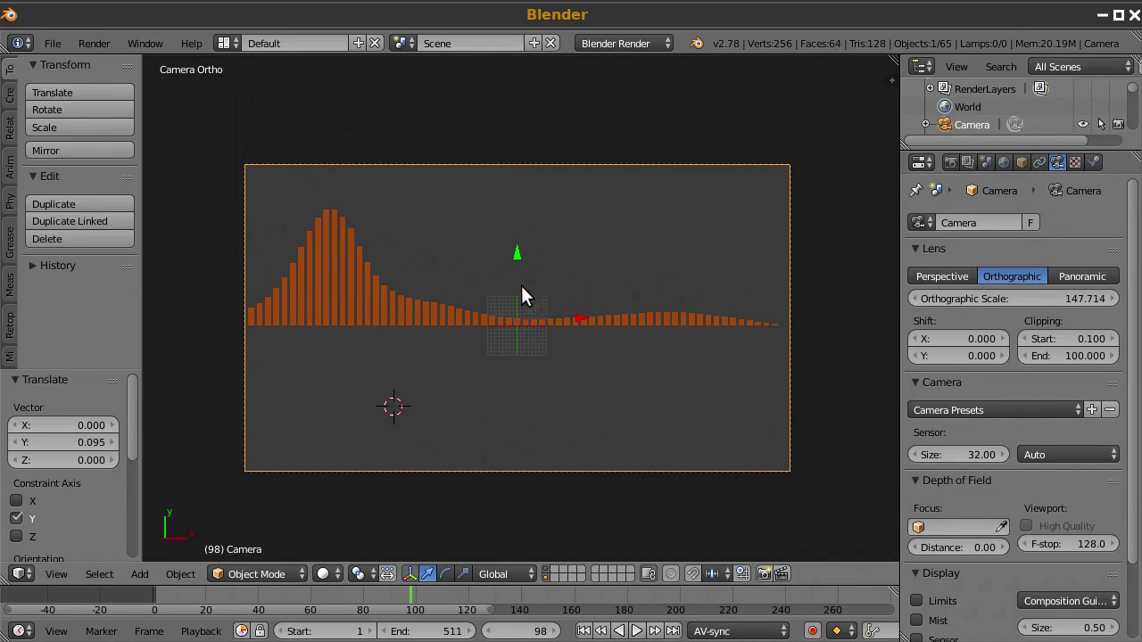
Step: Move the camera along Y with the gizmo, then nudge it -0.136 with G Y
{"action": "left_click_drag", "start_coordinate": [516, 256], "coordinate": [548, 109]}
{"action": "scroll", "coordinate": [491, 490], "scroll_direction": "up", "scroll_amount": 8}
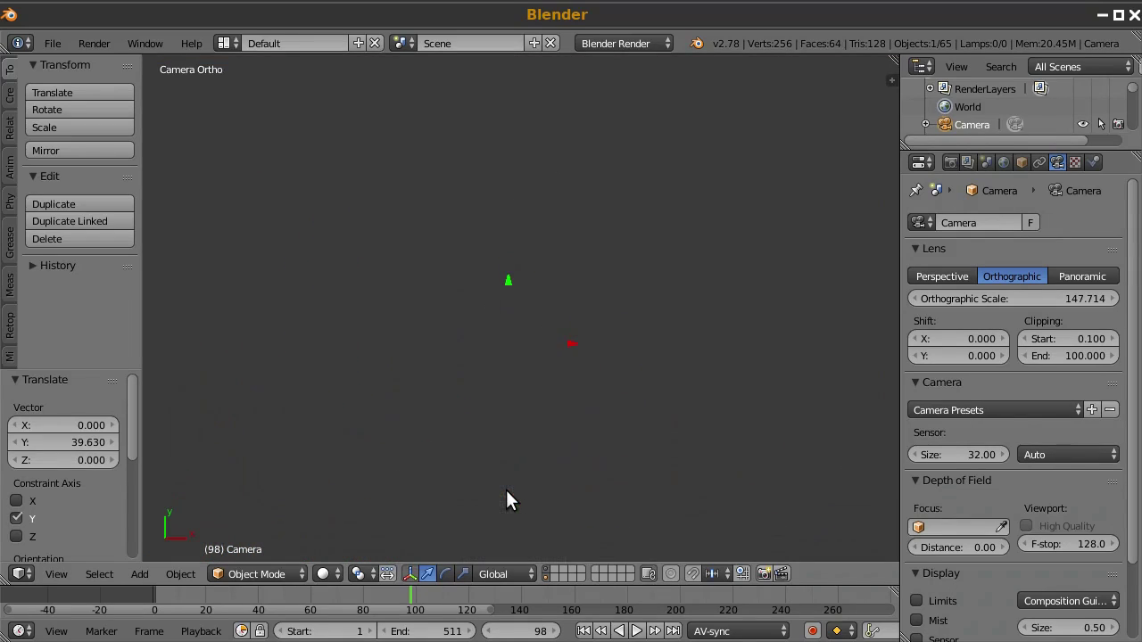
{"action": "middle_click_drag", "start_coordinate": [506, 489], "coordinate": [473, 399], "text": "shift"}
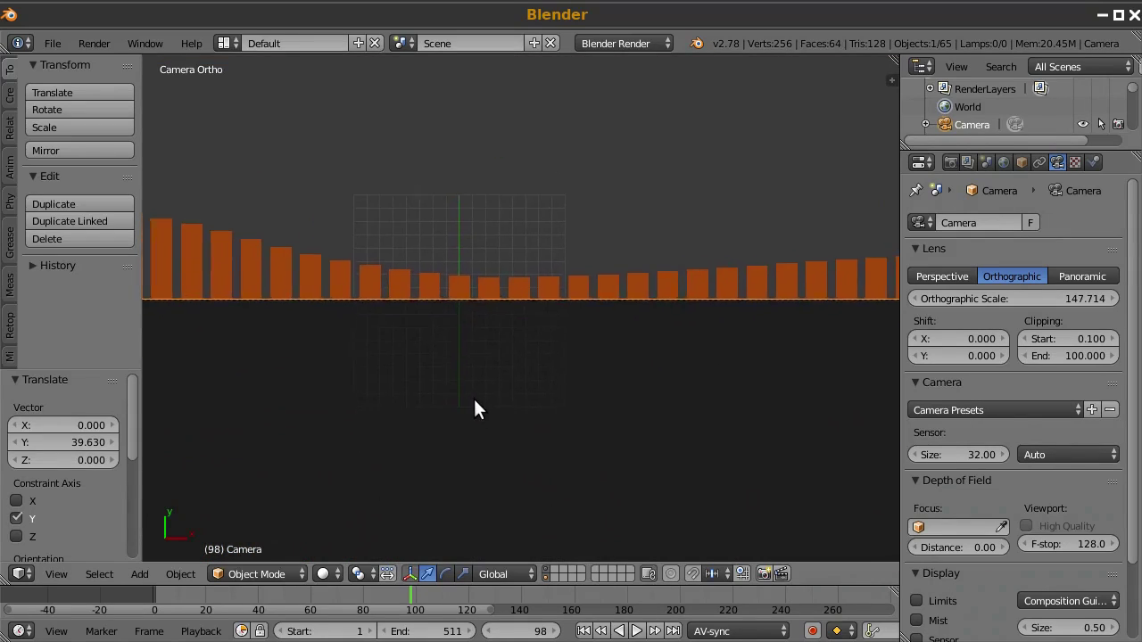
{"action": "scroll", "coordinate": [465, 286], "scroll_direction": "up", "scroll_amount": 6}
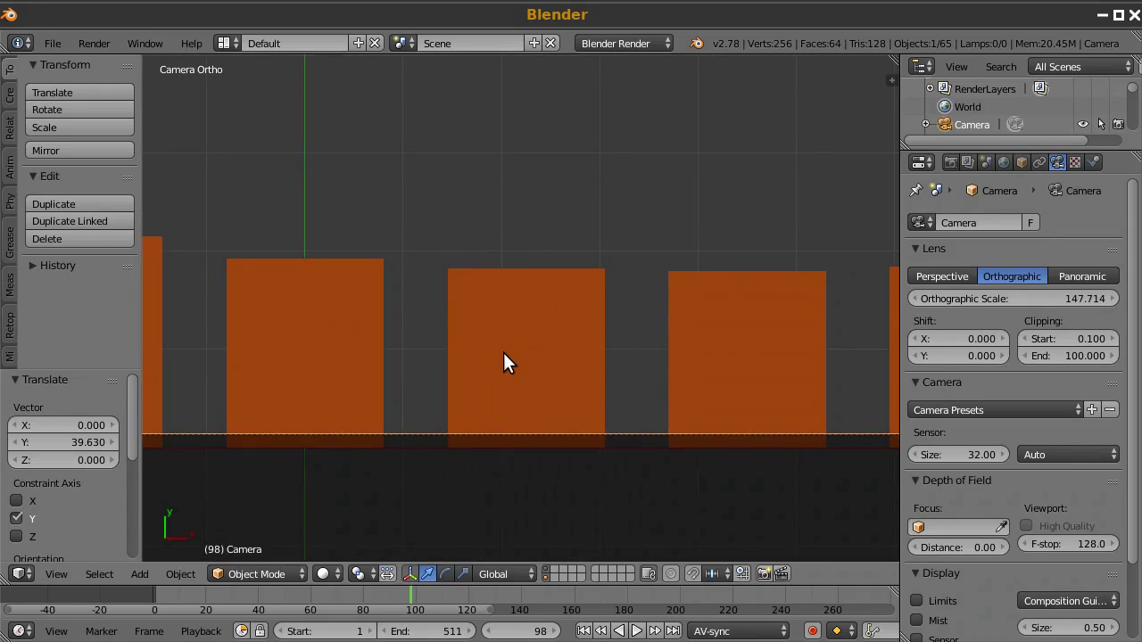
{"action": "key", "text": "g"}
{"action": "key", "text": "y"}
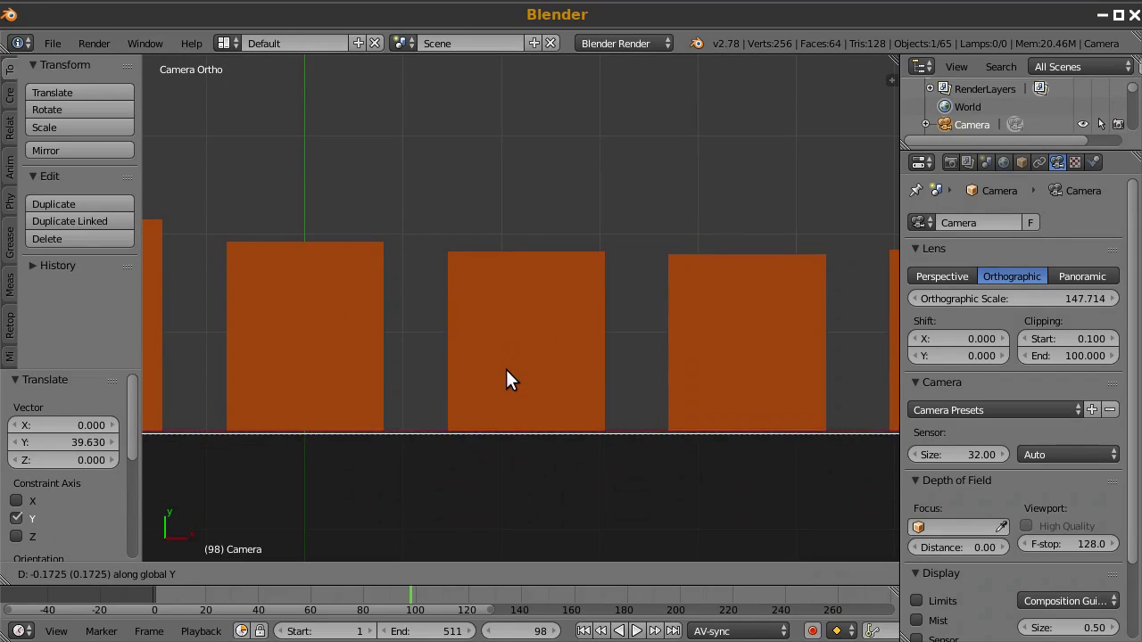
{"action": "left_click", "coordinate": [506, 366]}
{"action": "scroll", "coordinate": [488, 405], "scroll_direction": "up", "scroll_amount": 3}
{"action": "scroll", "coordinate": [487, 413], "scroll_direction": "up", "scroll_amount": 3}
Step: Pan and zoom the view to check the whole bar waveform fits the camera frame
{"action": "middle_click_drag", "start_coordinate": [487, 413], "coordinate": [690, 186], "text": "shift"}
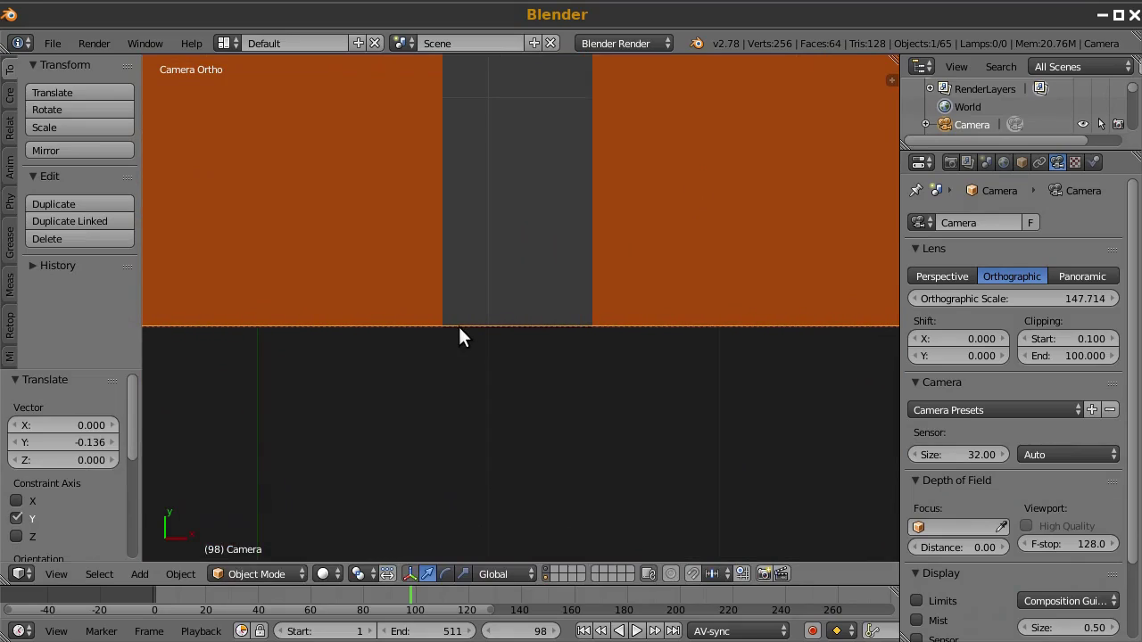
{"action": "scroll", "coordinate": [479, 306], "scroll_direction": "down", "scroll_amount": 8}
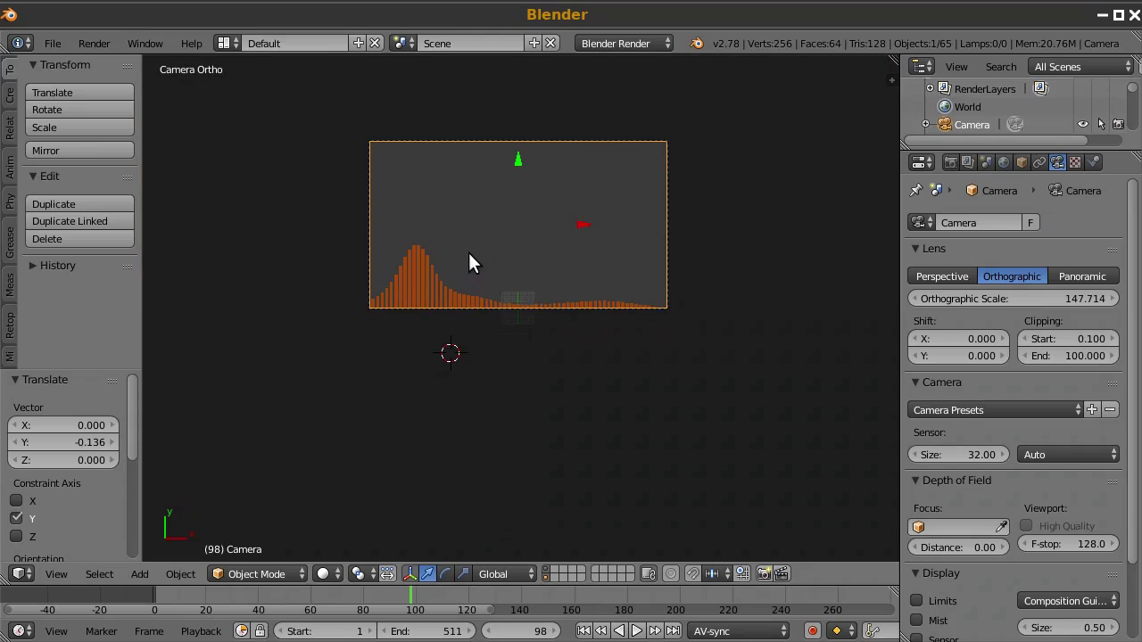
{"action": "scroll", "coordinate": [449, 276], "scroll_direction": "up", "scroll_amount": 4}
{"action": "scroll", "coordinate": [293, 255], "scroll_direction": "up", "scroll_amount": 3}
{"action": "middle_click_drag", "start_coordinate": [294, 255], "coordinate": [177, 328], "text": "shift"}
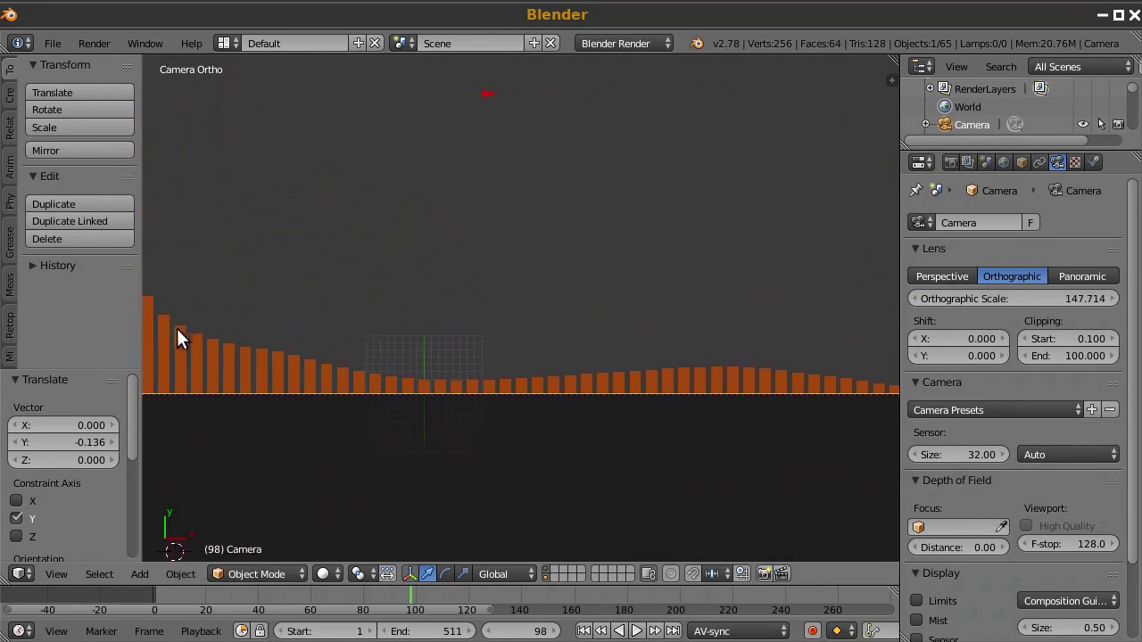
{"action": "scroll", "coordinate": [745, 324], "scroll_direction": "down", "scroll_amount": 3}
{"action": "scroll", "coordinate": [534, 393], "scroll_direction": "up", "scroll_amount": 5}
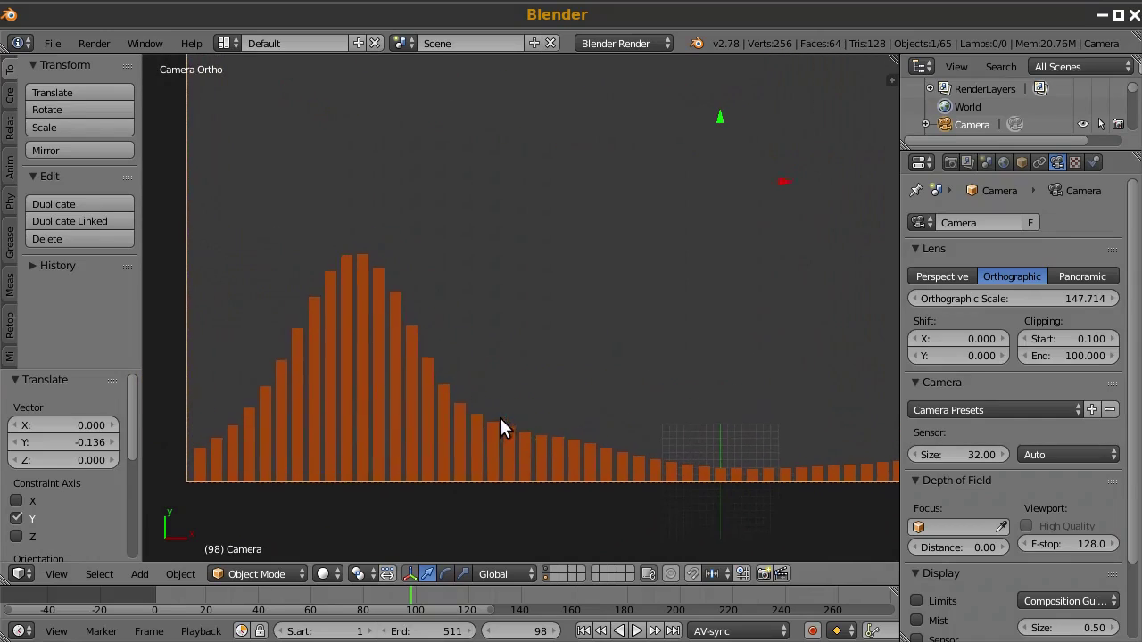
{"action": "middle_click_drag", "start_coordinate": [499, 418], "coordinate": [403, 392], "text": "shift"}
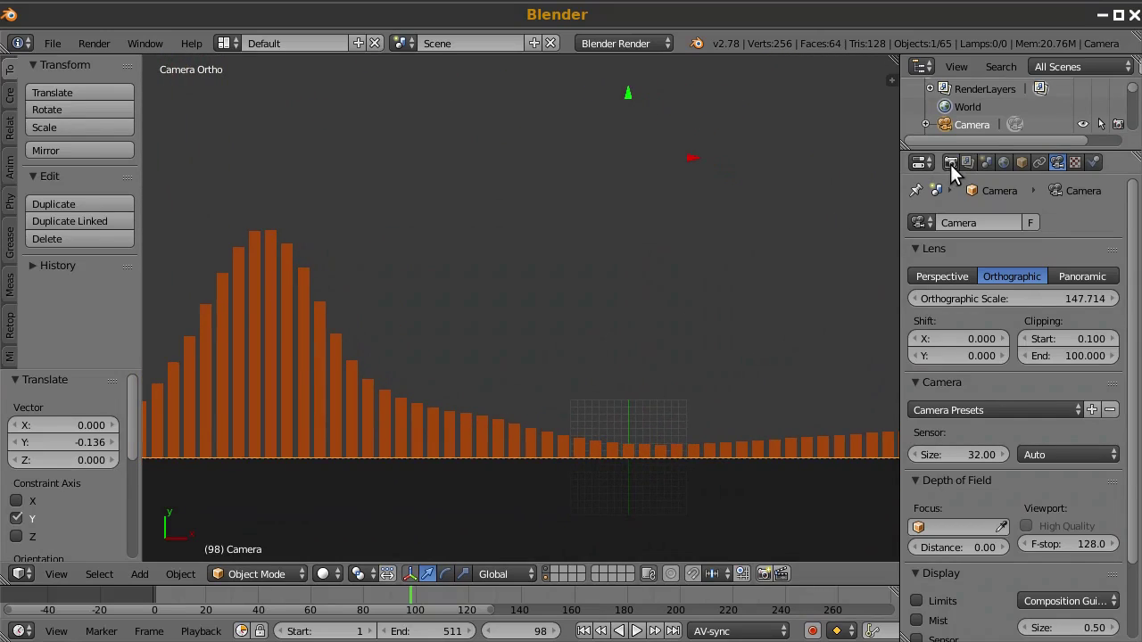
Step: In Render properties, change the Shading alpha mode from Sky to Transparent
{"action": "left_click", "coordinate": [950, 162]}
{"action": "scroll", "coordinate": [1023, 316], "scroll_direction": "down", "scroll_amount": 5}
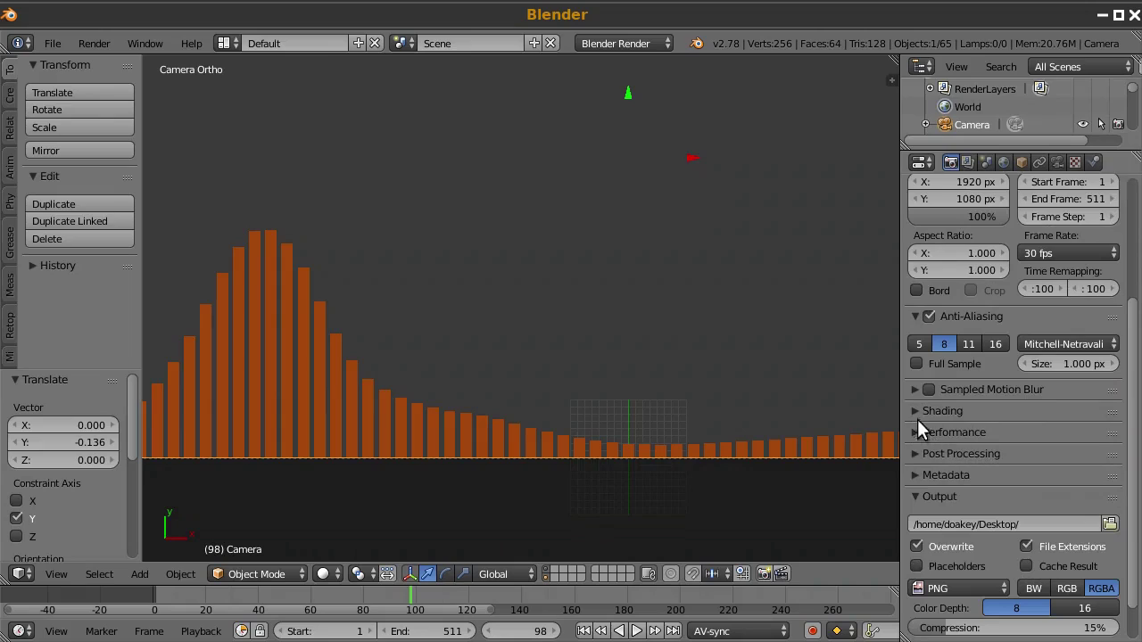
{"action": "left_click", "coordinate": [914, 411]}
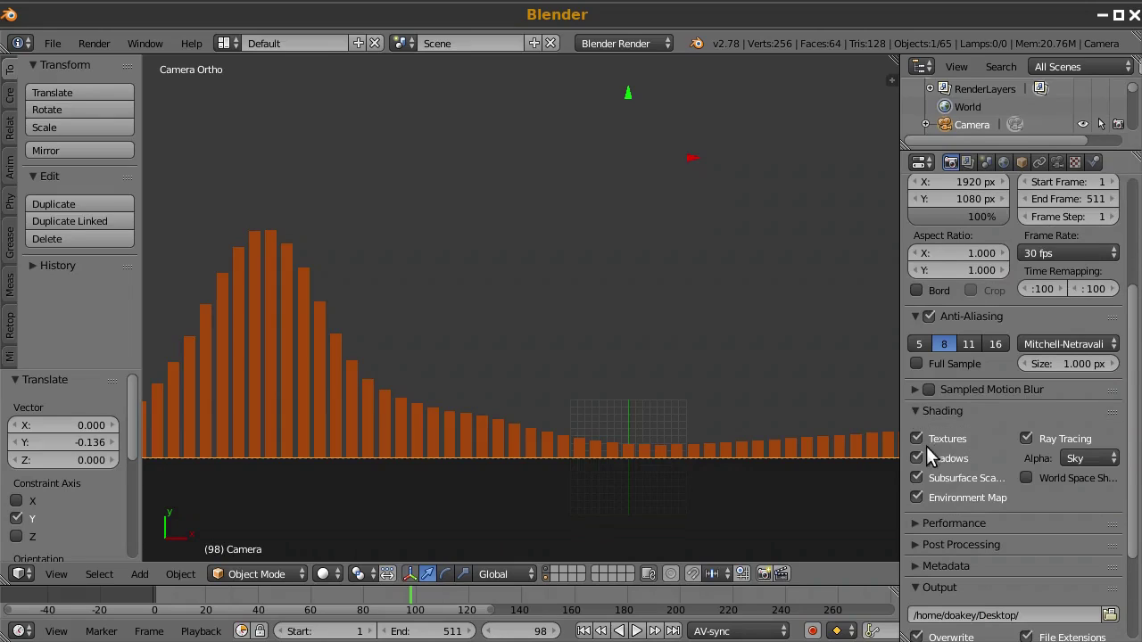
{"action": "left_click", "coordinate": [1088, 459]}
{"action": "left_click", "coordinate": [1068, 416]}
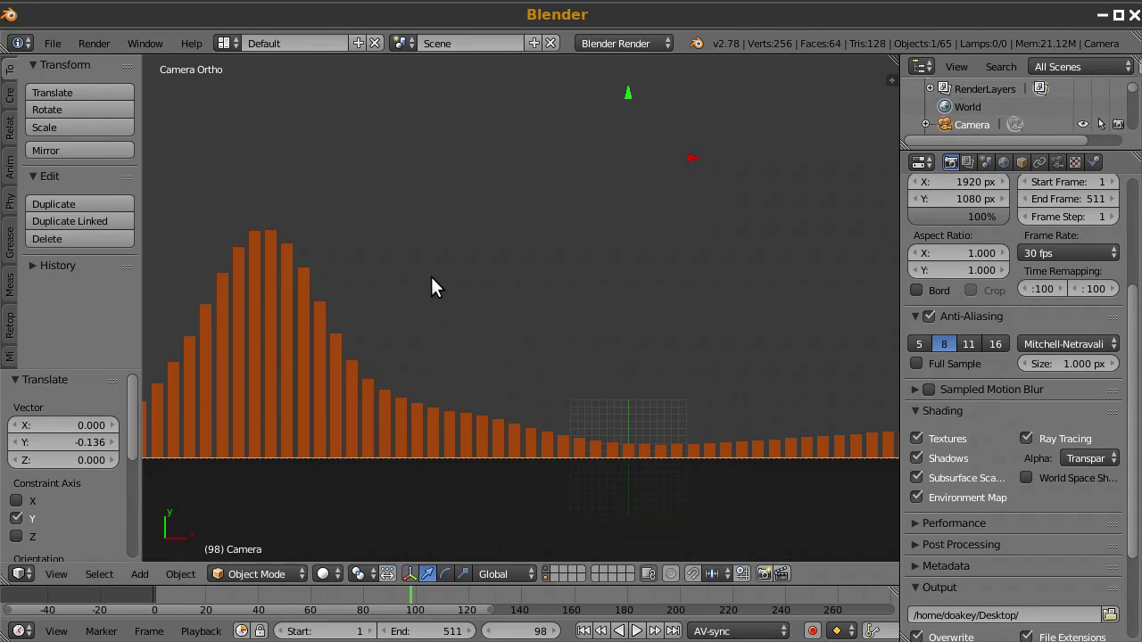
{"action": "scroll", "coordinate": [432, 276], "scroll_direction": "down", "scroll_amount": 3}
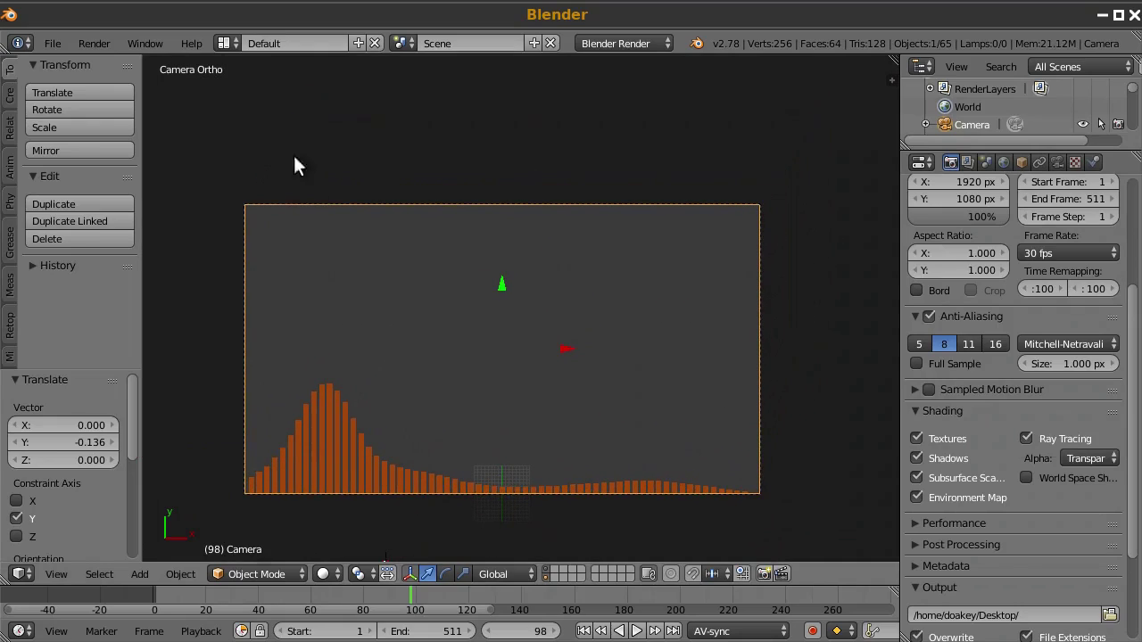
Step: Switch to the Compositing workspace and enable Use Nodes
{"action": "left_click", "coordinate": [222, 42]}
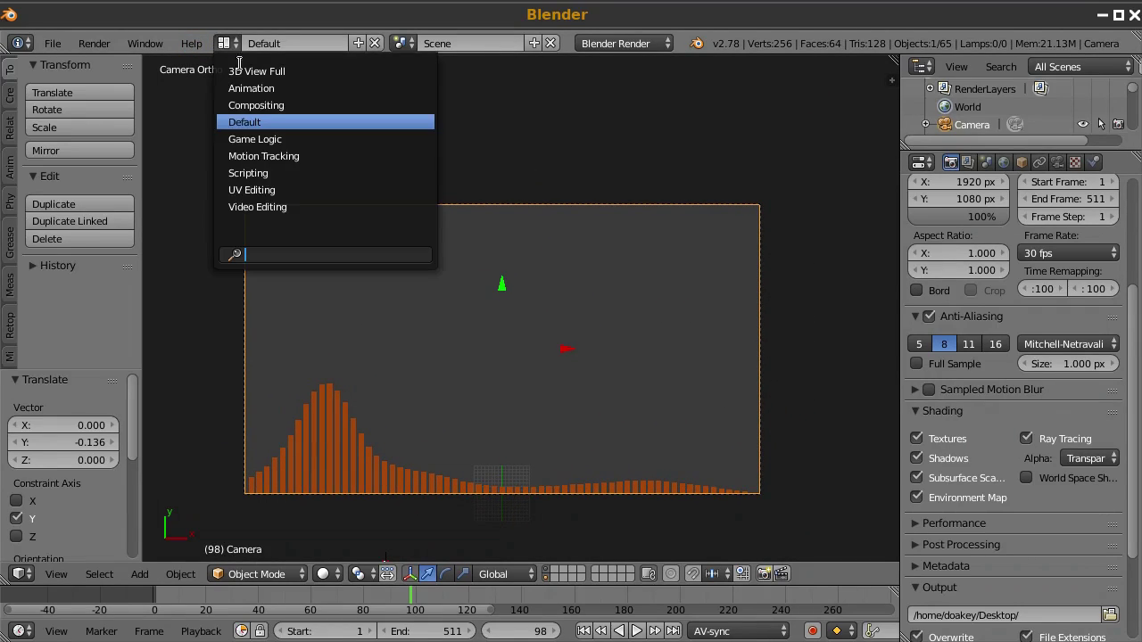
{"action": "left_click", "coordinate": [263, 101]}
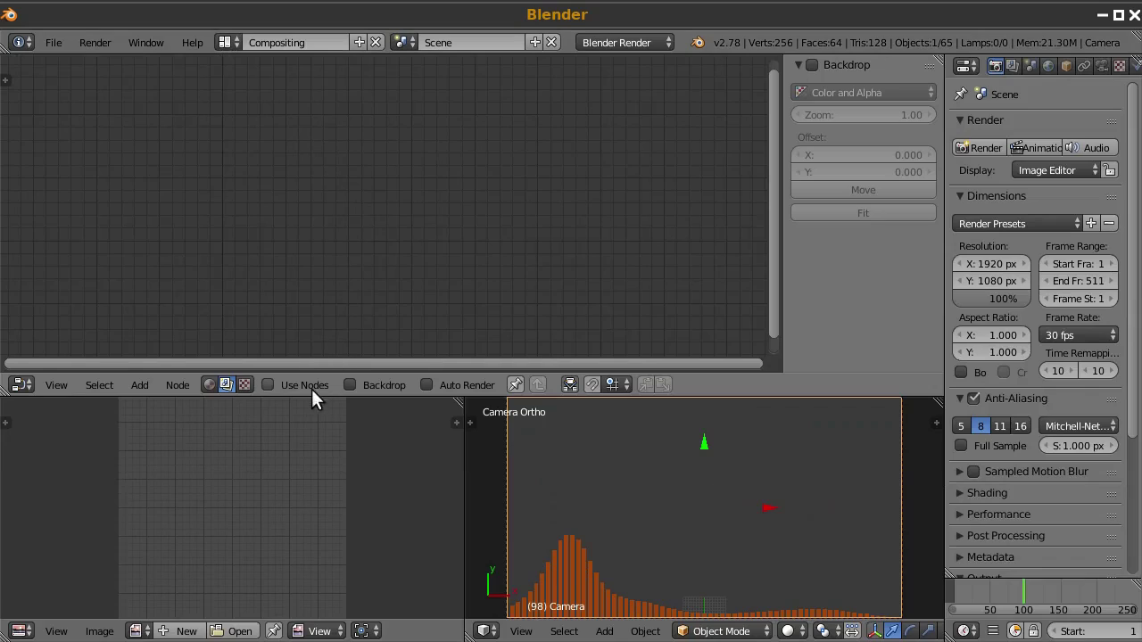
{"action": "left_click", "coordinate": [268, 386]}
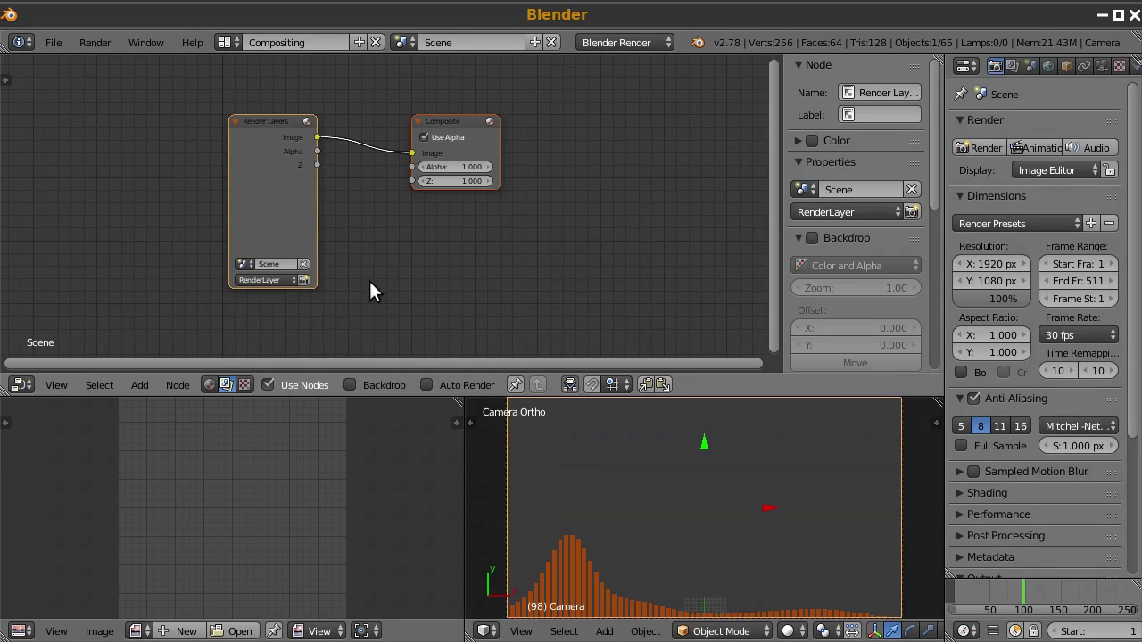
Step: Add an Image input node loaded with Distant Sky.png from the Desktop
{"action": "key", "text": "shift+a"}
{"action": "mouse_move", "coordinate": [375, 289]}
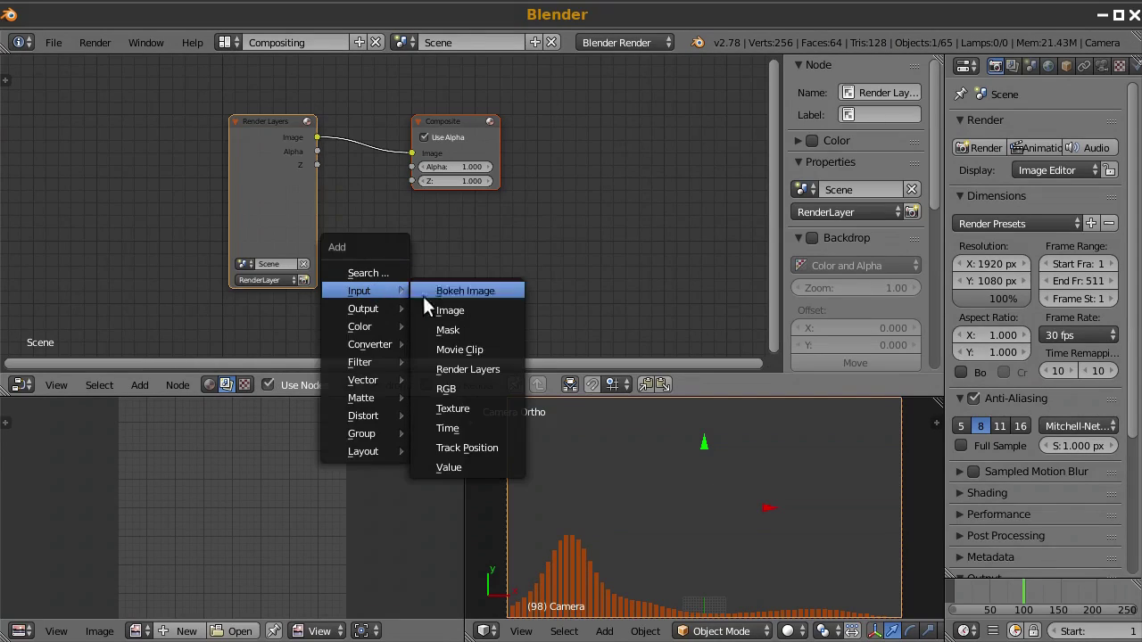
{"action": "left_click", "coordinate": [448, 310]}
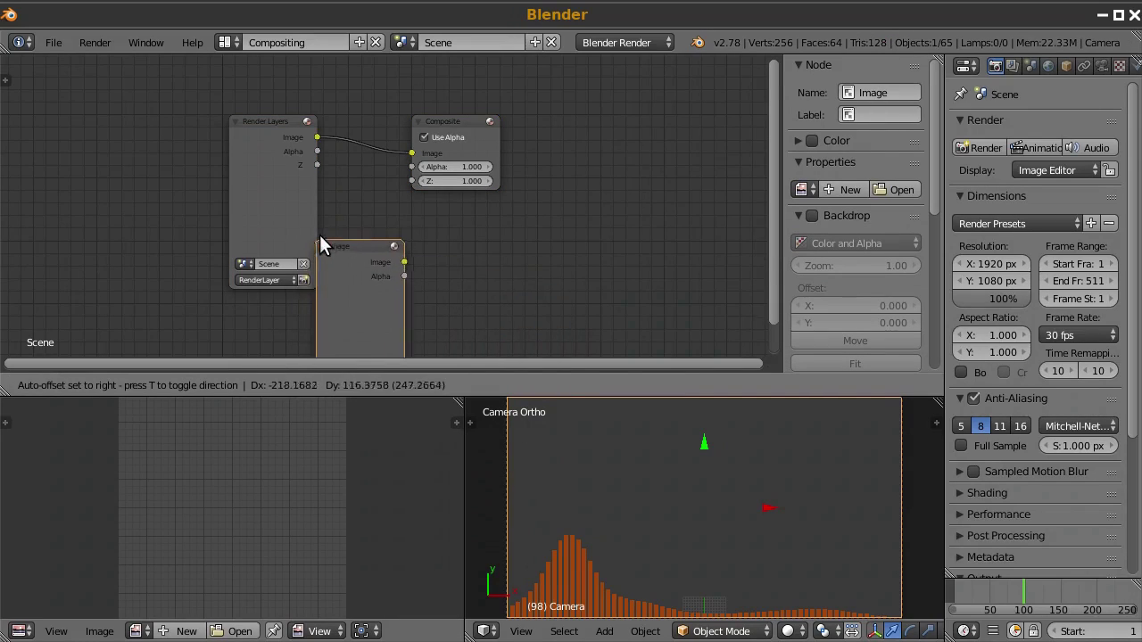
{"action": "left_click", "coordinate": [321, 234]}
{"action": "scroll", "coordinate": [403, 247], "scroll_direction": "down", "scroll_amount": 2}
{"action": "left_click", "coordinate": [407, 248]}
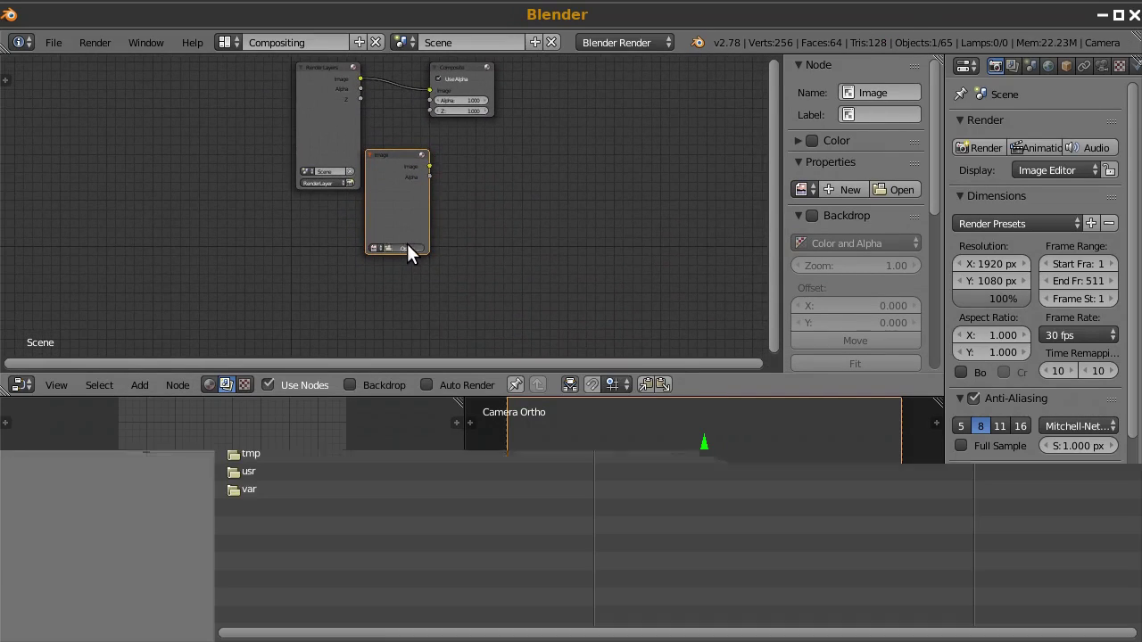
{"action": "left_click", "coordinate": [58, 250]}
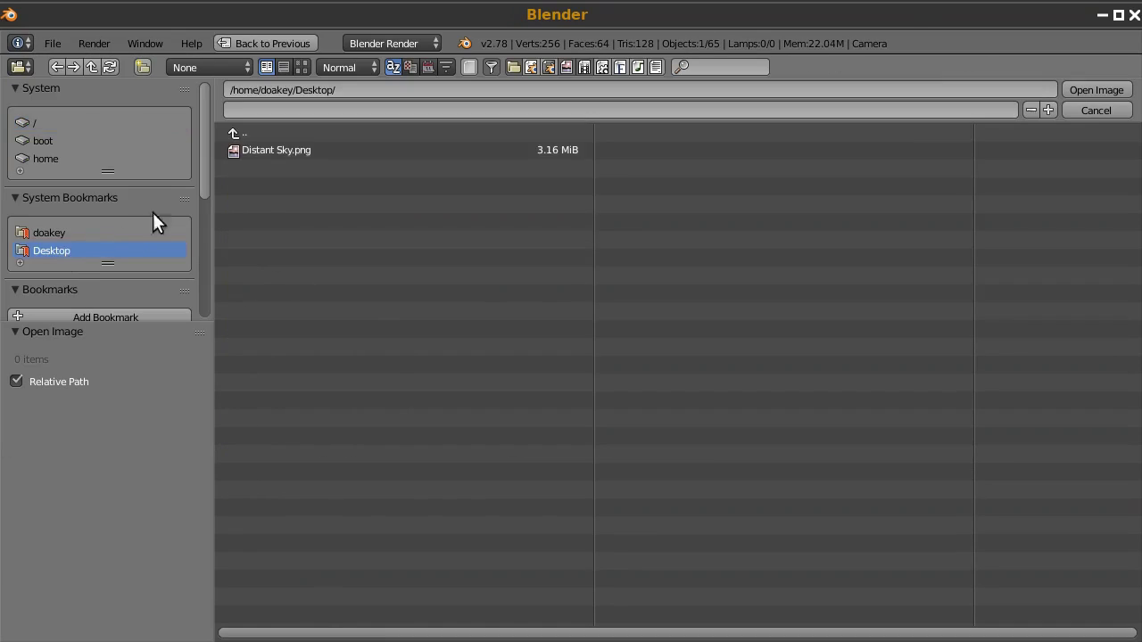
{"action": "double_click", "coordinate": [260, 150]}
{"action": "left_click_drag", "start_coordinate": [399, 154], "coordinate": [234, 86]}
Step: Rearrange the Render Layers and Image nodes to make room for a new node
{"action": "left_click_drag", "start_coordinate": [294, 145], "coordinate": [260, 305]}
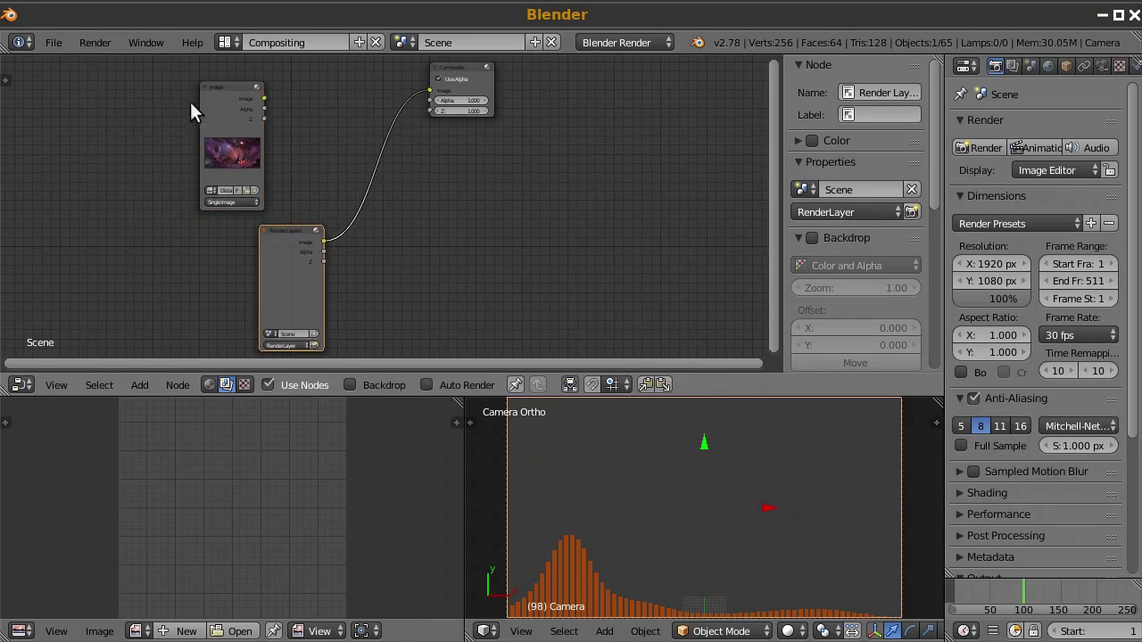
{"action": "left_click", "coordinate": [217, 84]}
{"action": "left_click_drag", "start_coordinate": [217, 84], "coordinate": [247, 73]}
{"action": "middle_click_drag", "start_coordinate": [421, 125], "coordinate": [431, 186]}
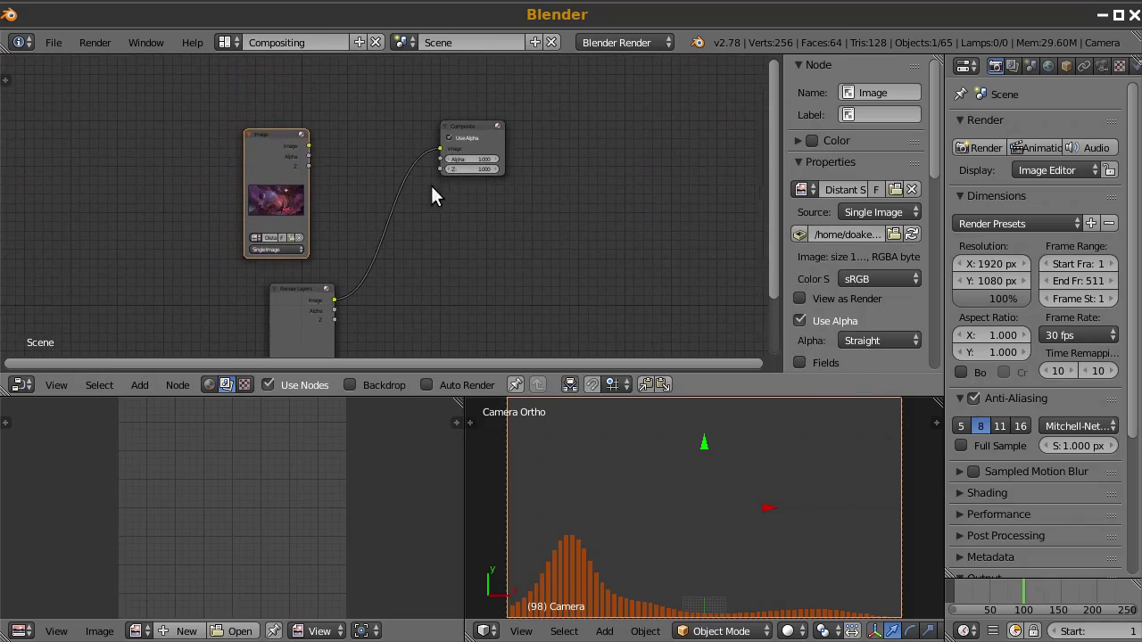
{"action": "key", "text": "g"}
{"action": "left_click", "coordinate": [471, 110]}
Step: Insert an Alpha Over node before Composite, with the sky image in its first input
{"action": "key", "text": "shift+a"}
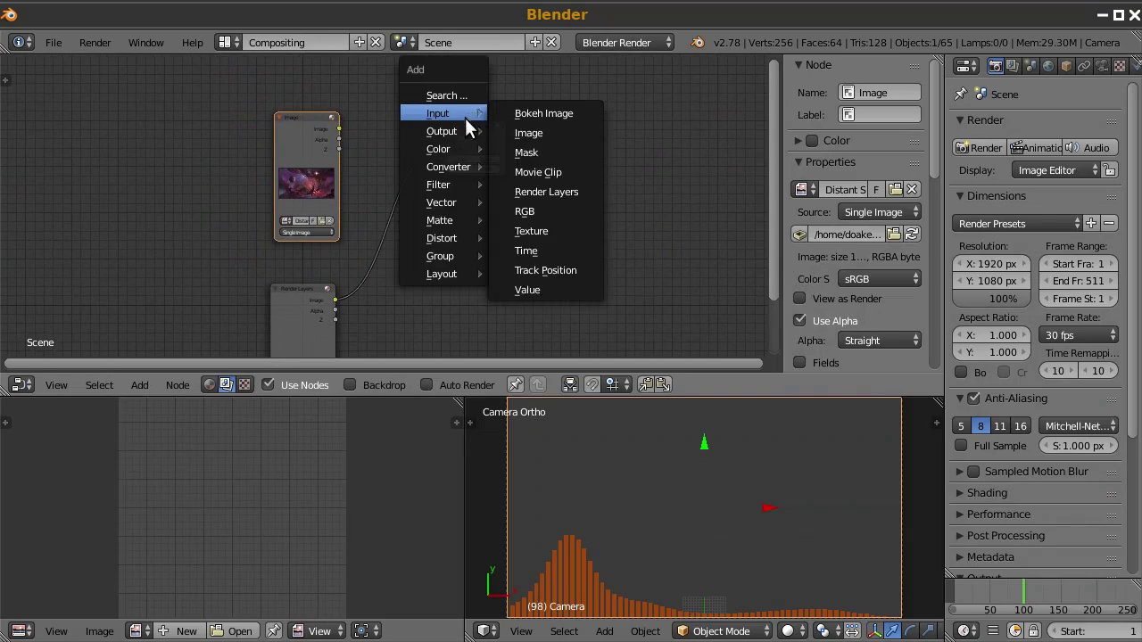
{"action": "mouse_move", "coordinate": [455, 148]}
{"action": "left_click", "coordinate": [539, 149]}
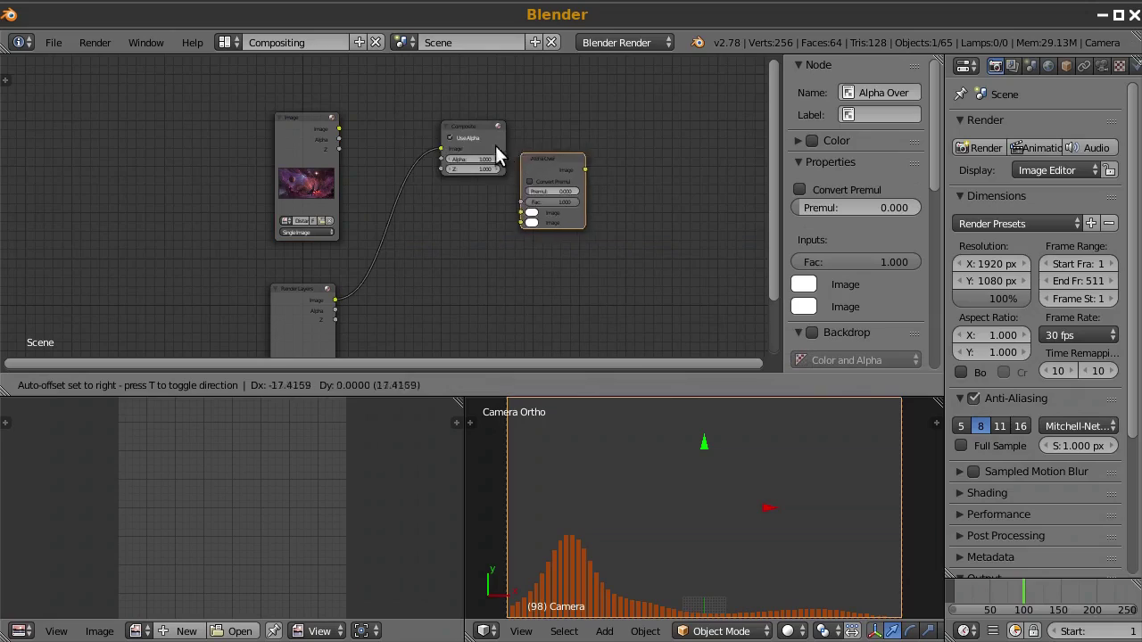
{"action": "left_click", "coordinate": [366, 103]}
{"action": "left_click", "coordinate": [526, 134]}
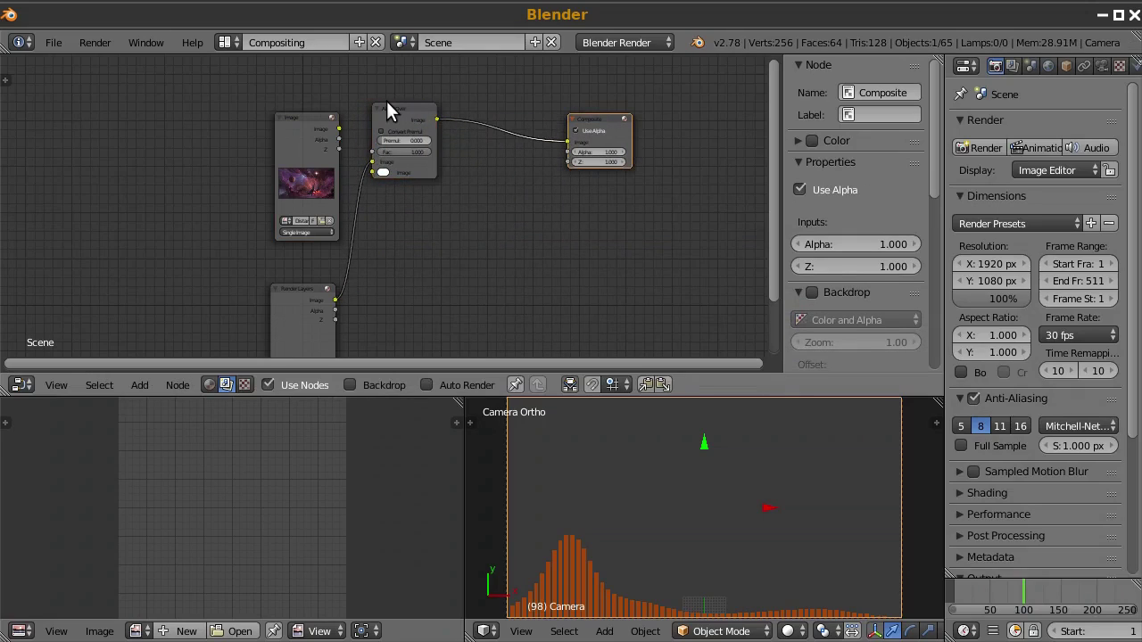
{"action": "left_click_drag", "start_coordinate": [389, 103], "coordinate": [441, 123]}
{"action": "left_click_drag", "start_coordinate": [338, 128], "coordinate": [425, 182]}
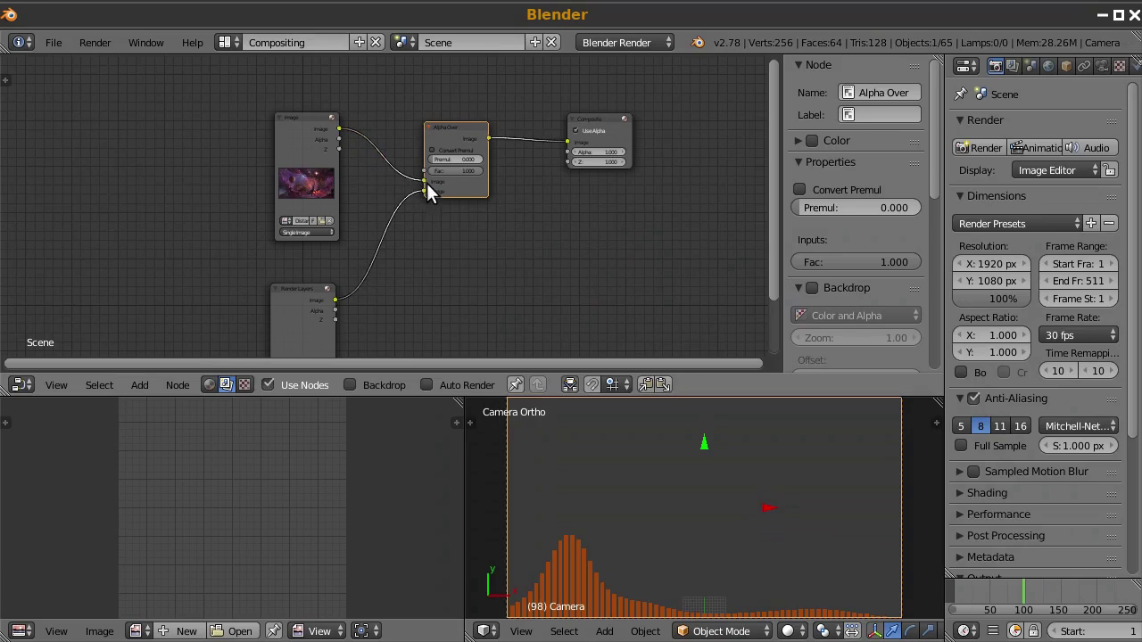
{"action": "middle_click_drag", "start_coordinate": [400, 300], "coordinate": [357, 272]}
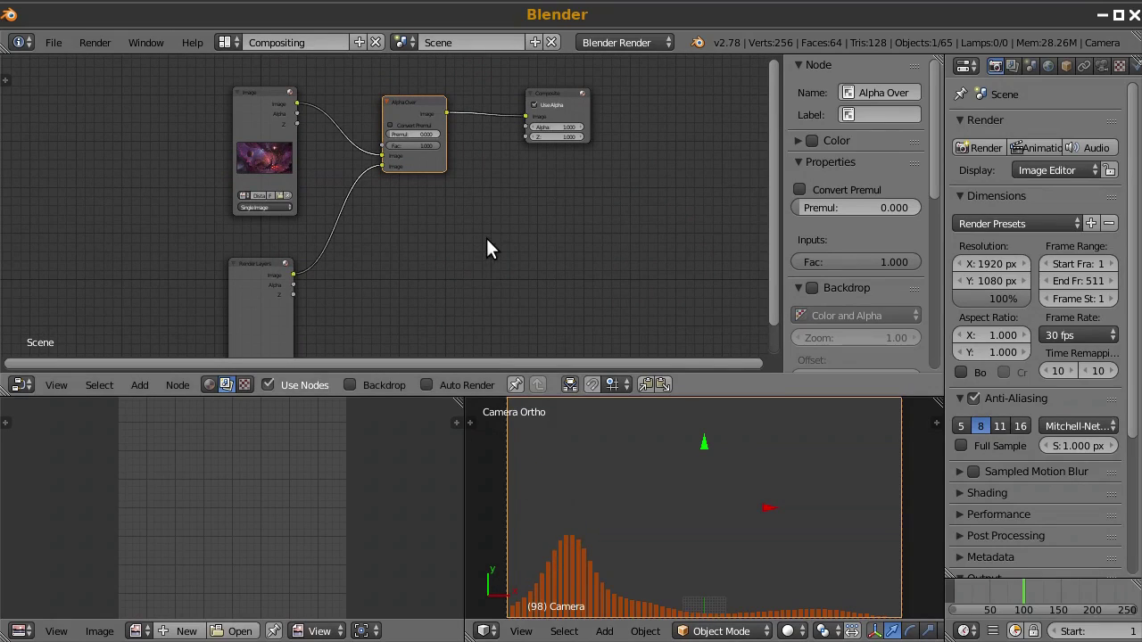
Step: Render the current frame and bring the orange bars into view in the result
{"action": "key", "text": "F12"}
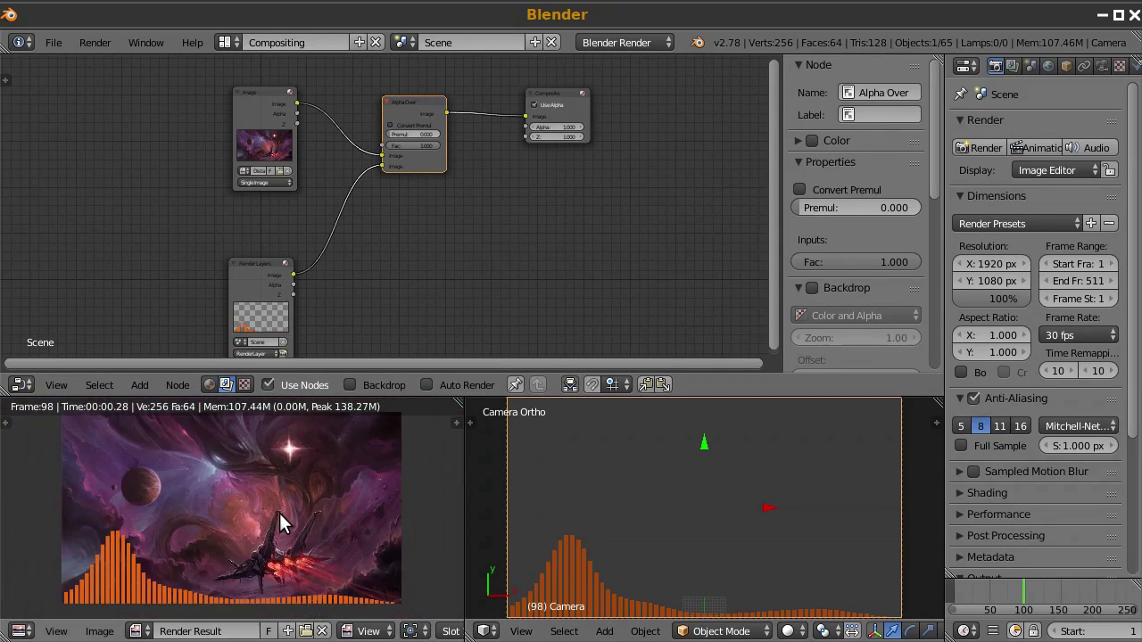
{"action": "middle_click_drag", "start_coordinate": [279, 513], "coordinate": [320, 480]}
{"action": "scroll", "coordinate": [319, 479], "scroll_direction": "up", "scroll_amount": 3}
{"action": "middle_click_drag", "start_coordinate": [204, 556], "coordinate": [223, 506]}
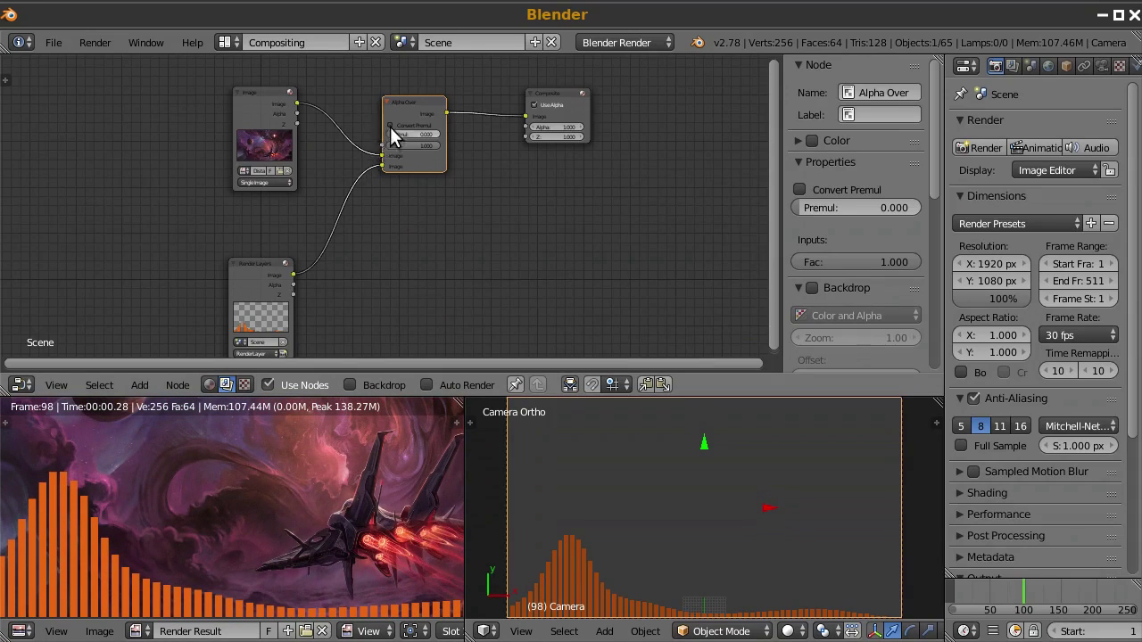
{"action": "scroll", "coordinate": [407, 129], "scroll_direction": "up", "scroll_amount": 5}
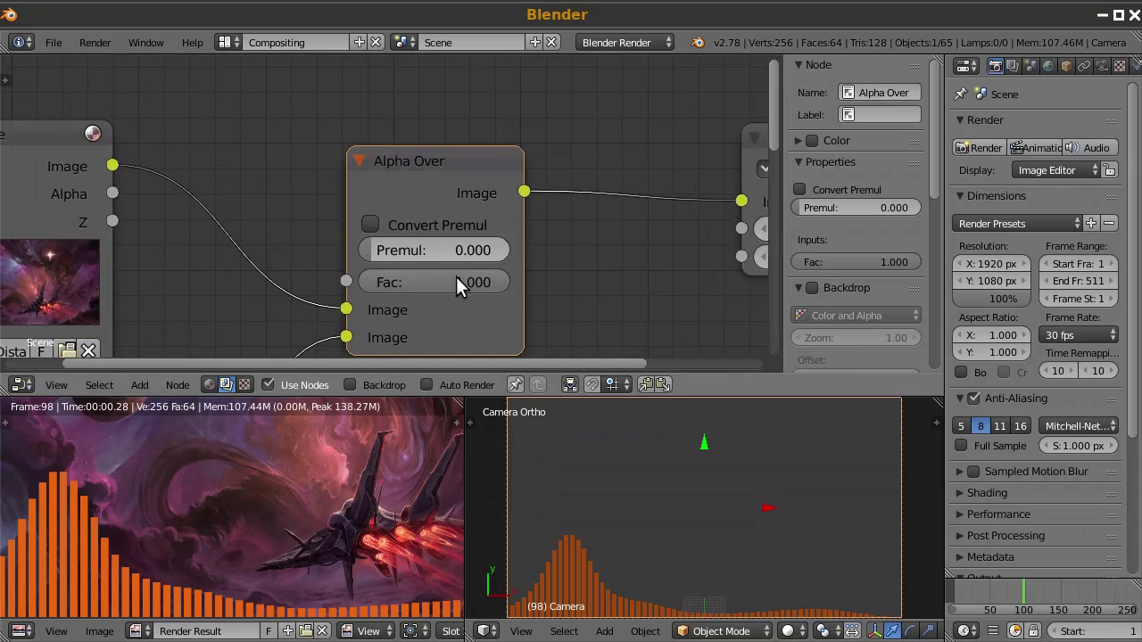
Step: Set the Alpha Over Fac to 0.333 so the bars fade over the sky
{"action": "left_click", "coordinate": [450, 282]}
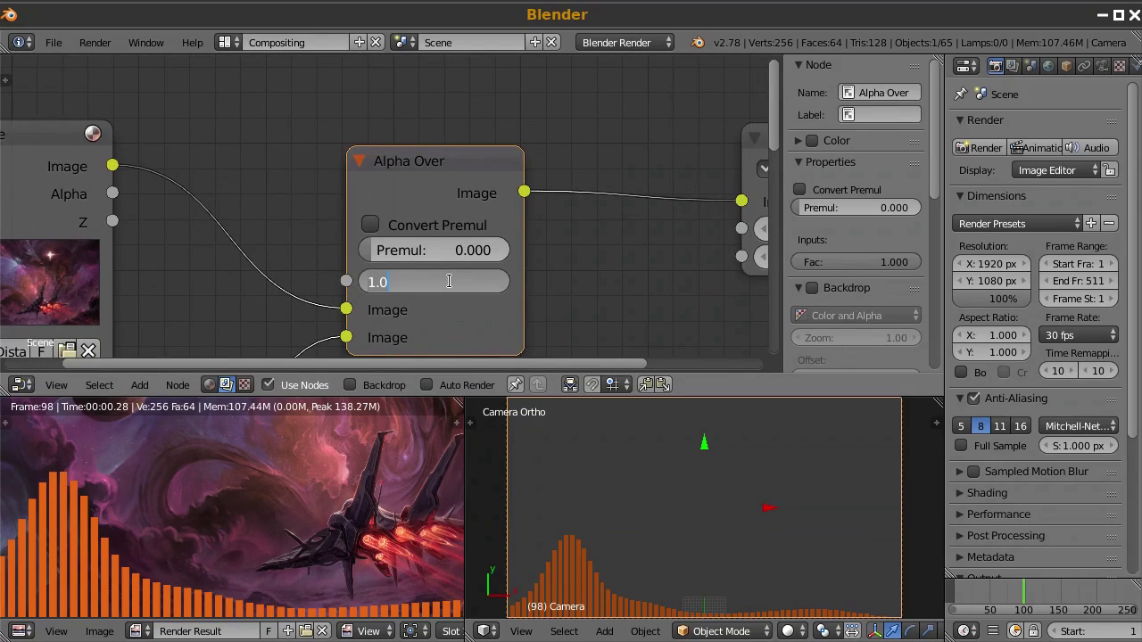
{"action": "type", "text": ".3333"}
{"action": "key", "text": "Return"}
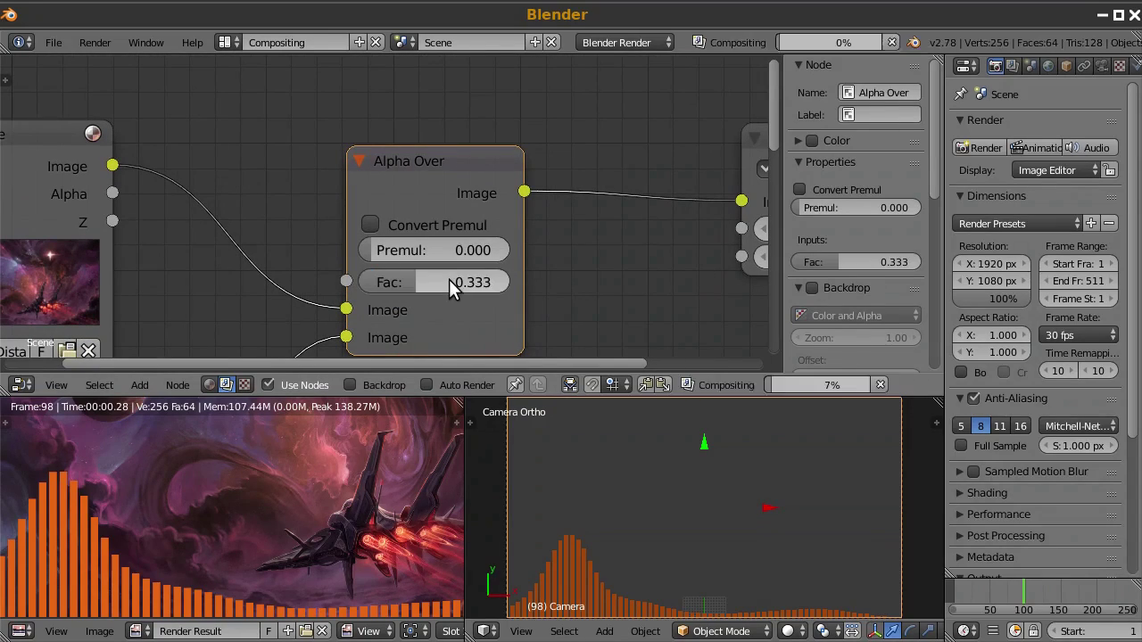
{"action": "scroll", "coordinate": [326, 455], "scroll_direction": "down", "scroll_amount": 3}
{"action": "scroll", "coordinate": [332, 461], "scroll_direction": "up", "scroll_amount": 6}
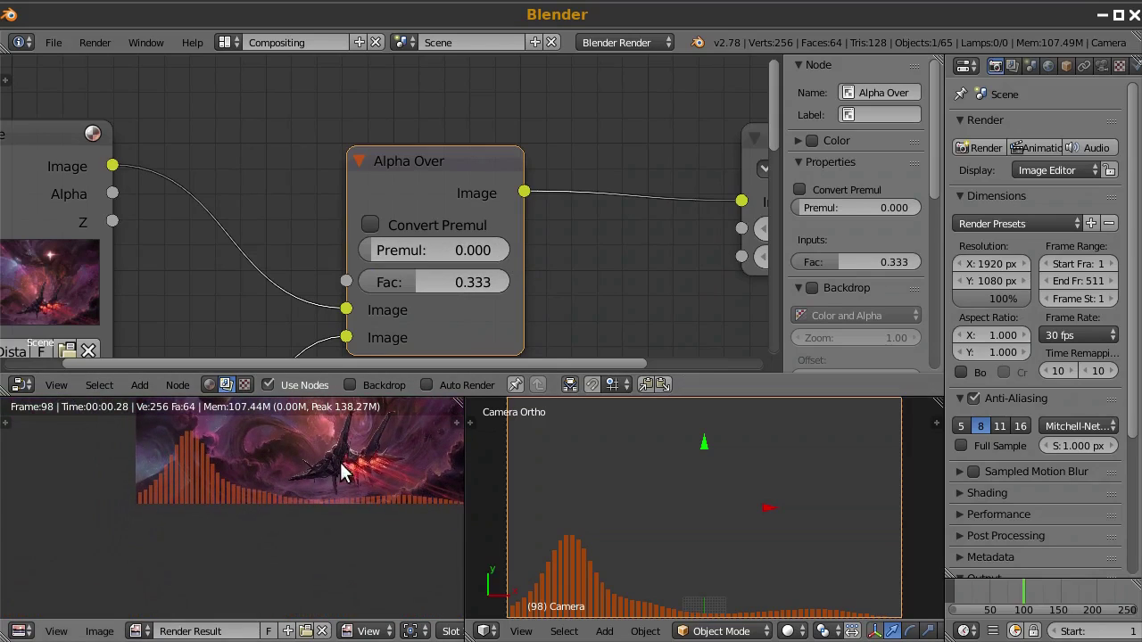
{"action": "scroll", "coordinate": [434, 597], "scroll_direction": "down", "scroll_amount": 5}
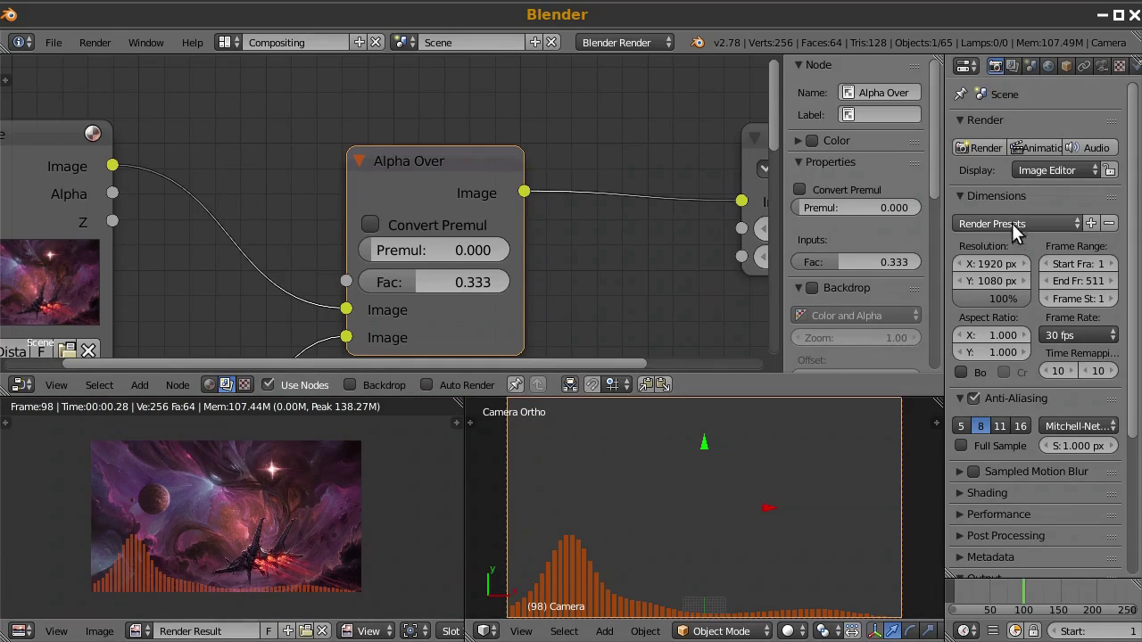
Step: Point the render output to a new Desktop folder named 'visualizer example'
{"action": "scroll", "coordinate": [1021, 279], "scroll_direction": "down", "scroll_amount": 5}
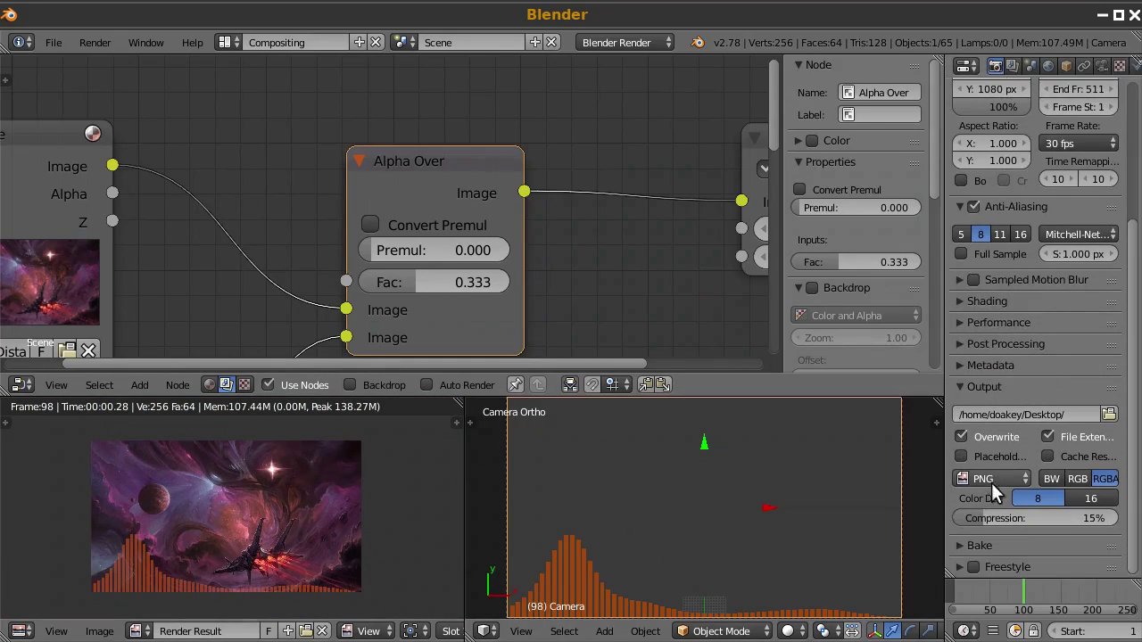
{"action": "left_click", "coordinate": [1108, 415]}
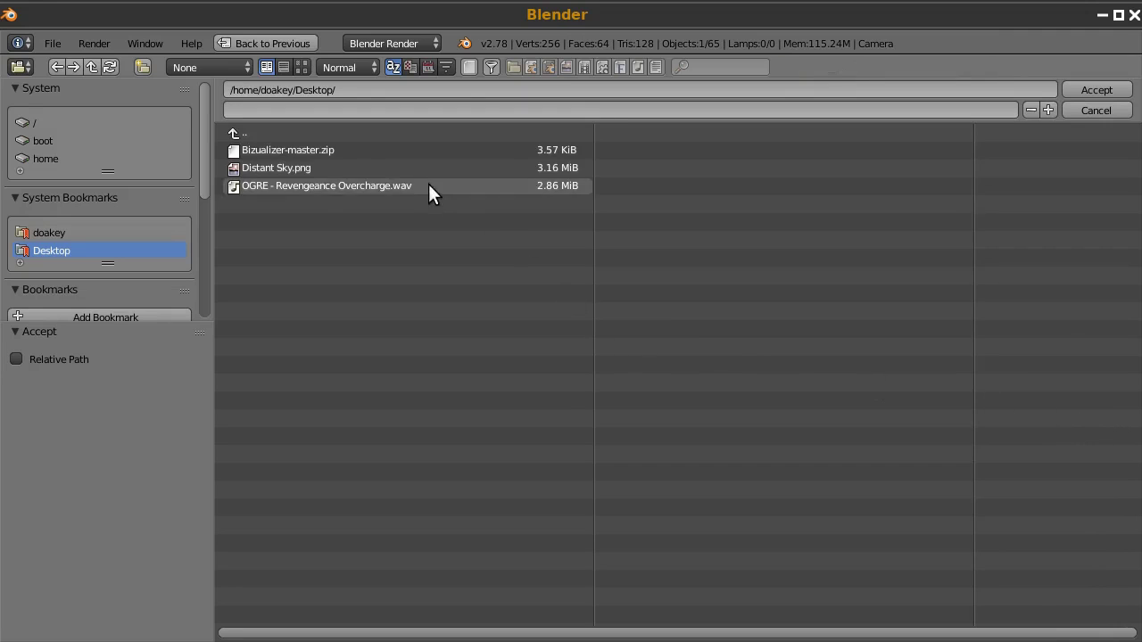
{"action": "left_click", "coordinate": [143, 67]}
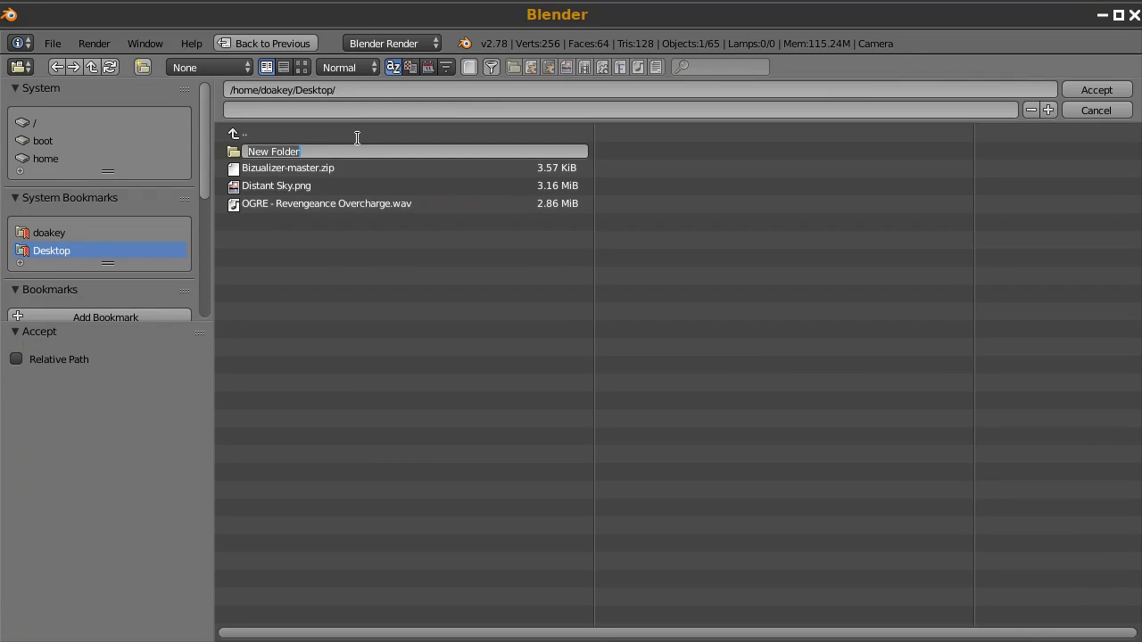
{"action": "type", "text": "visualizer"}
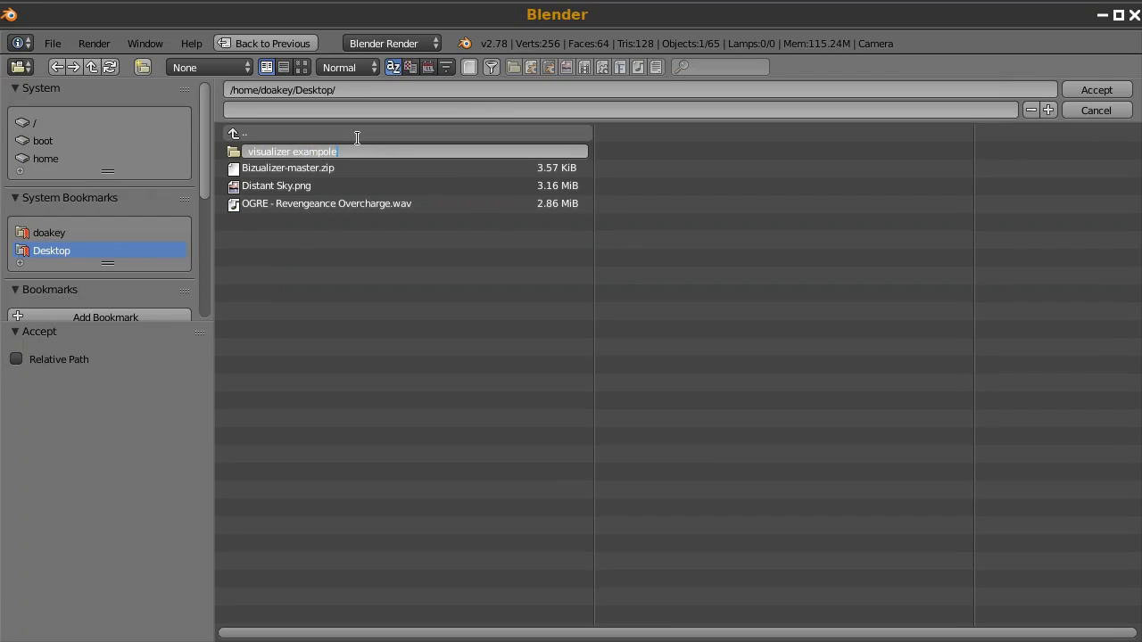
{"action": "type", "text": " example"}
{"action": "key", "text": "Return"}
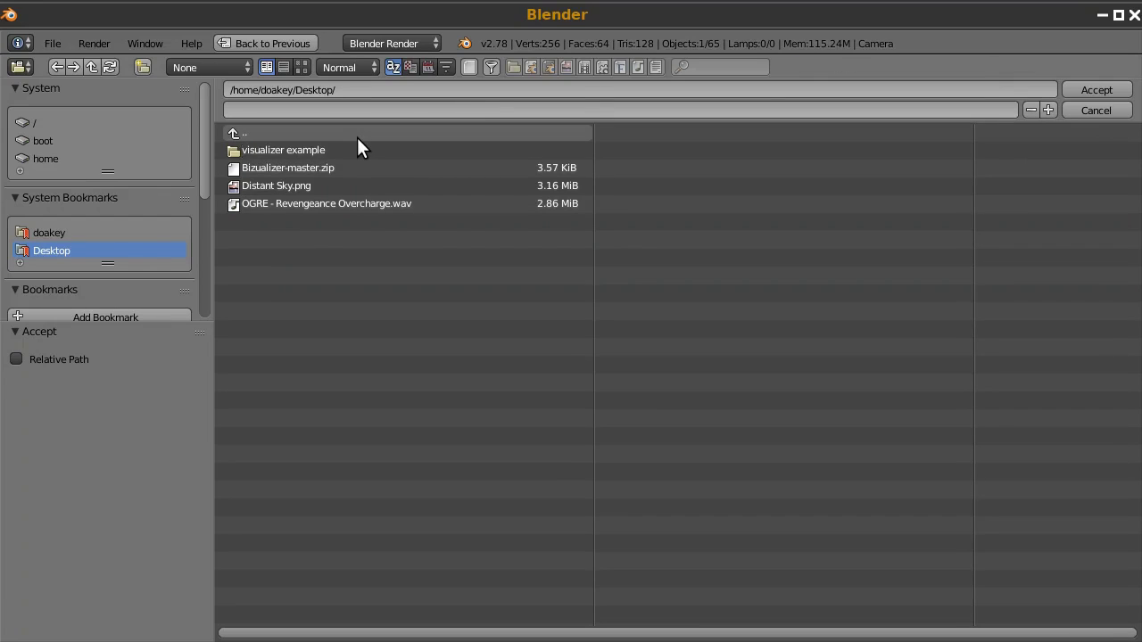
{"action": "left_click", "coordinate": [273, 150]}
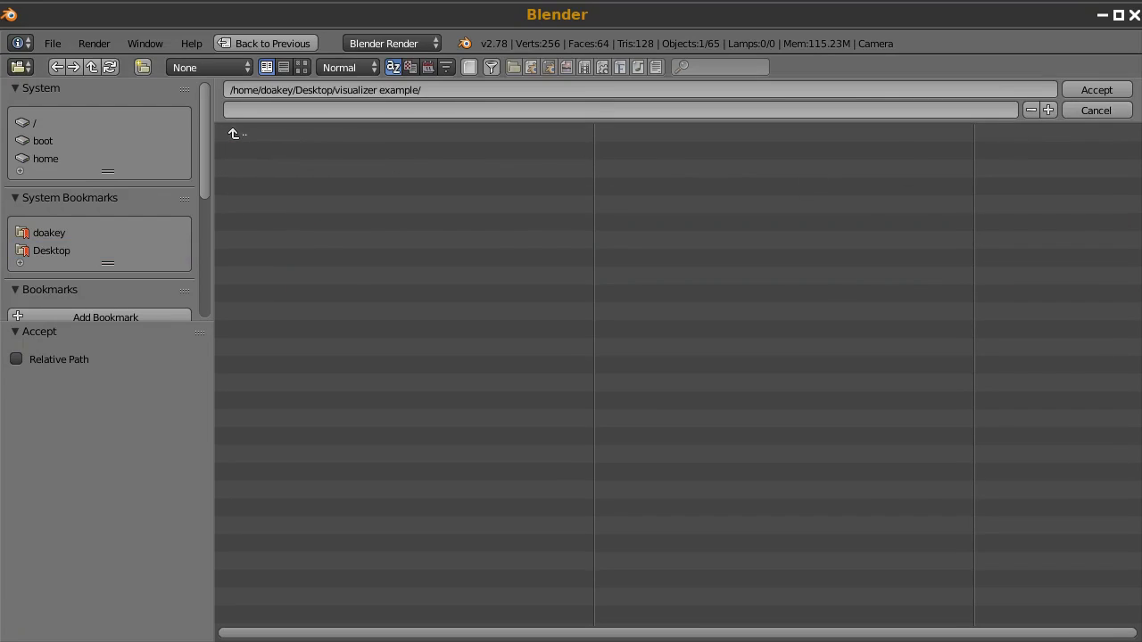
{"action": "left_click", "coordinate": [1096, 91]}
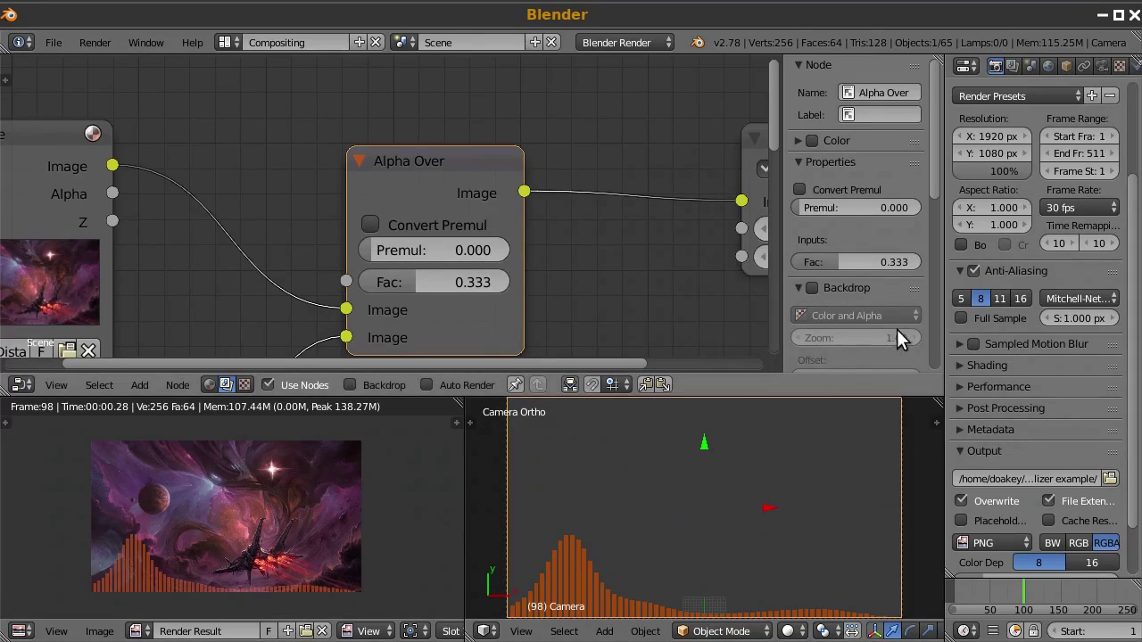
{"action": "scroll", "coordinate": [1012, 303], "scroll_direction": "up", "scroll_amount": 5}
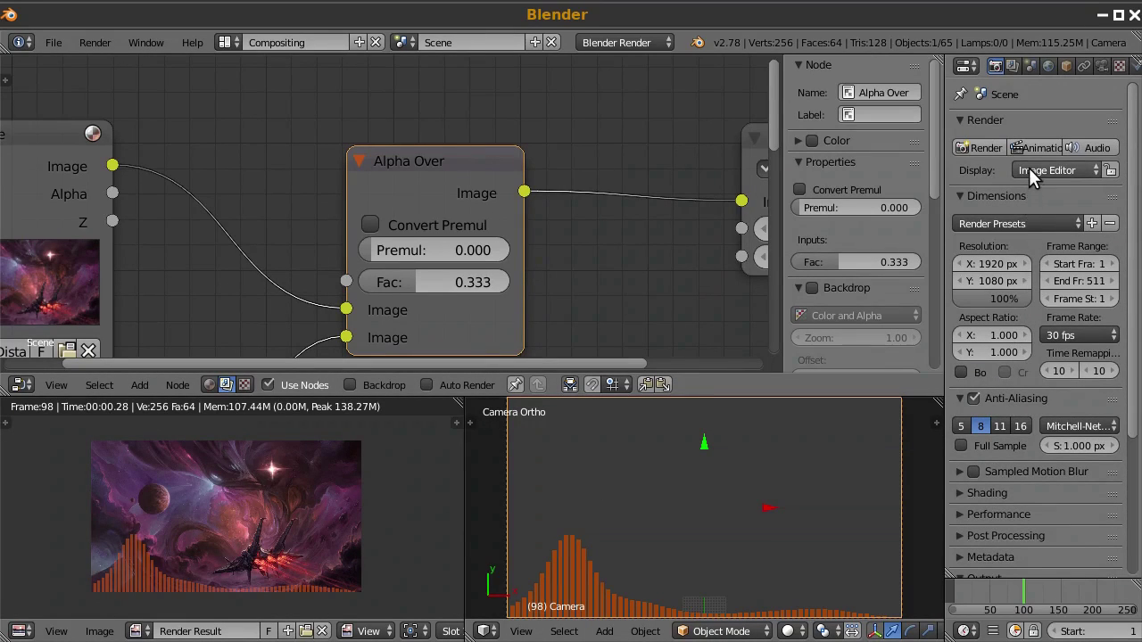